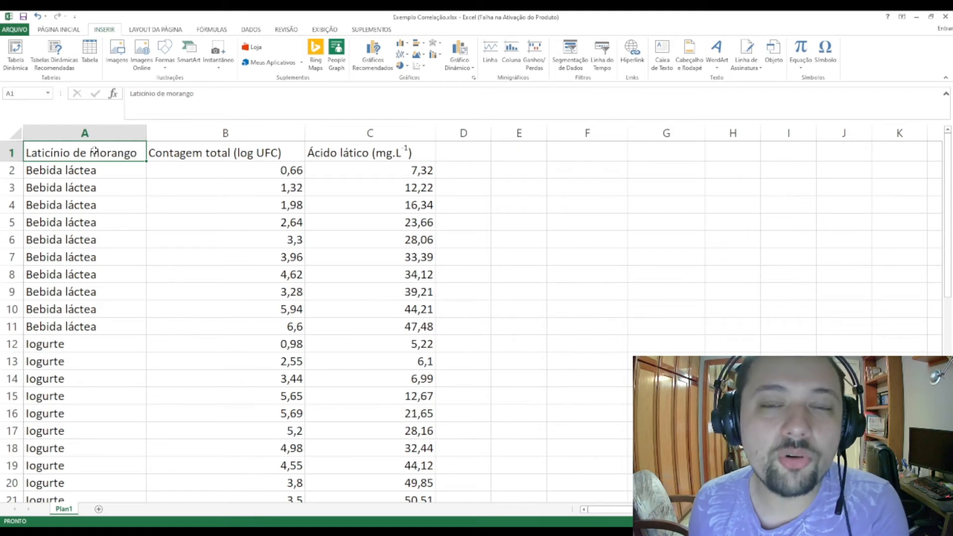
# Step: Examine the dairy product types in column A with their total counts and lactic acid values in columns B and C
pyautogui.click(225, 164)
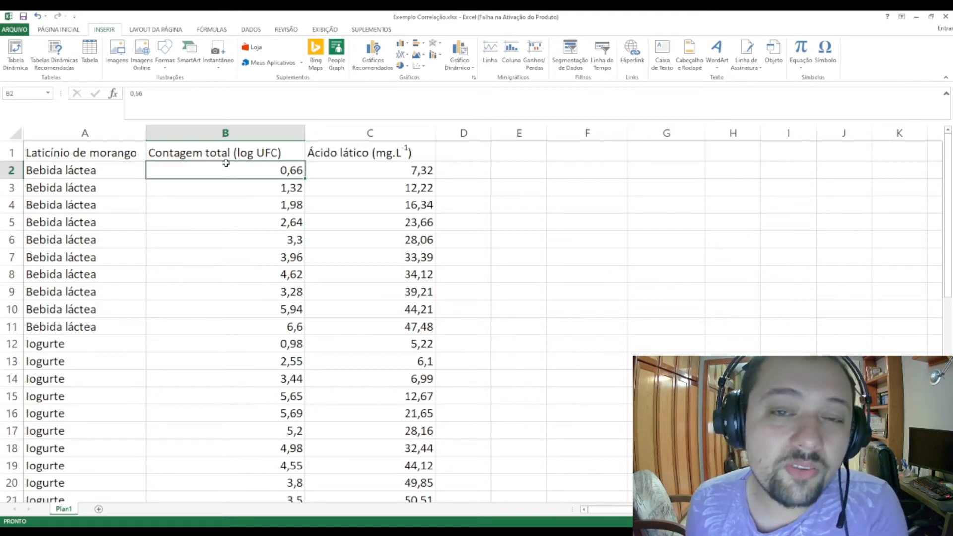
pyautogui.click(237, 151)
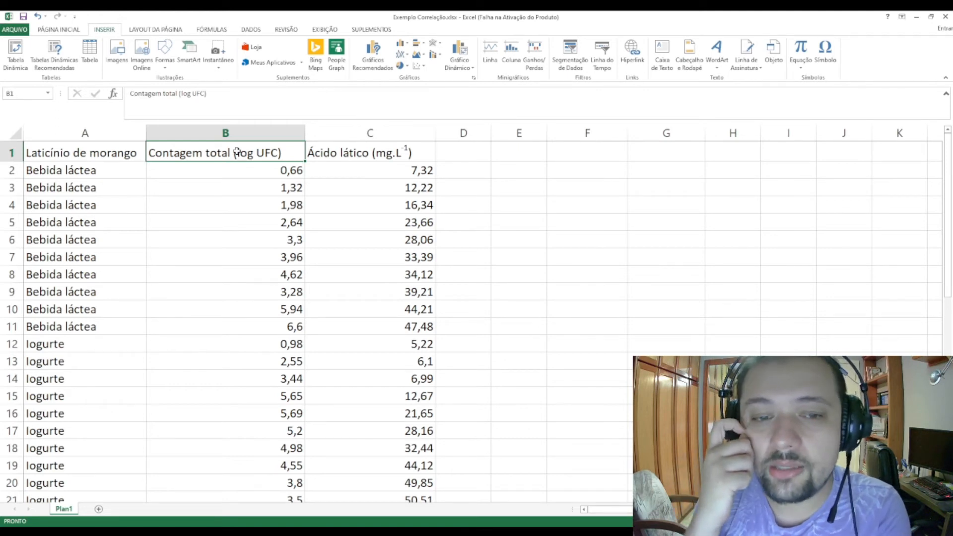
pyautogui.click(341, 159)
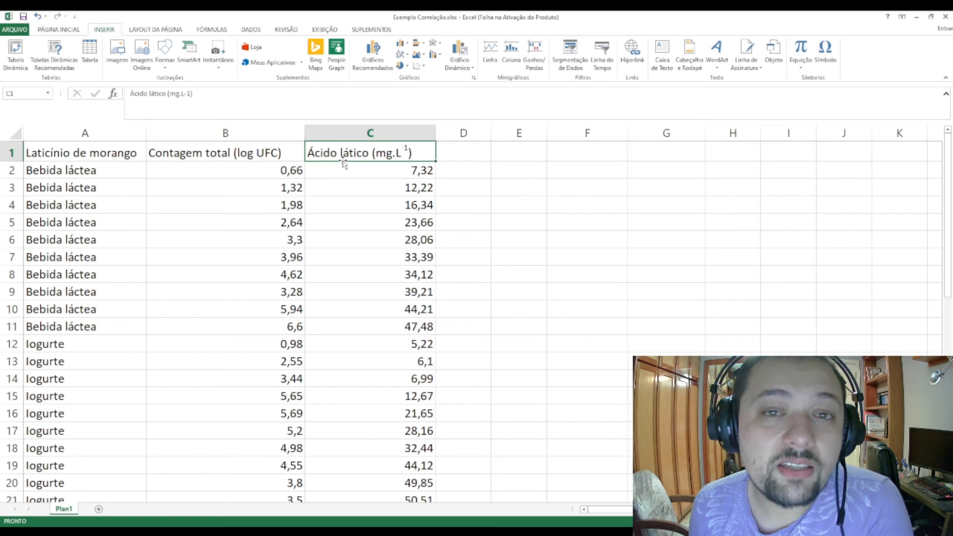
pyautogui.moveTo(235, 153); pyautogui.dragTo(337, 155)
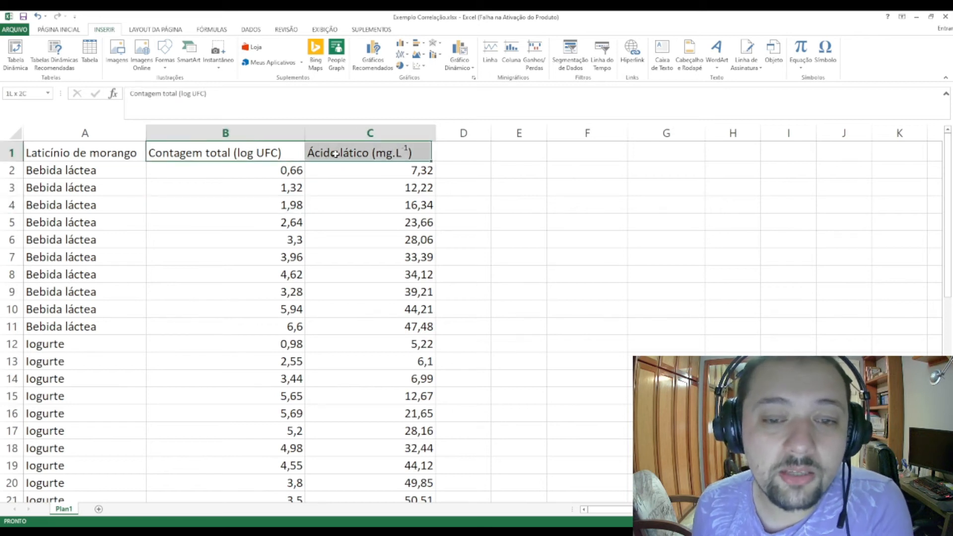
pyautogui.click(234, 174)
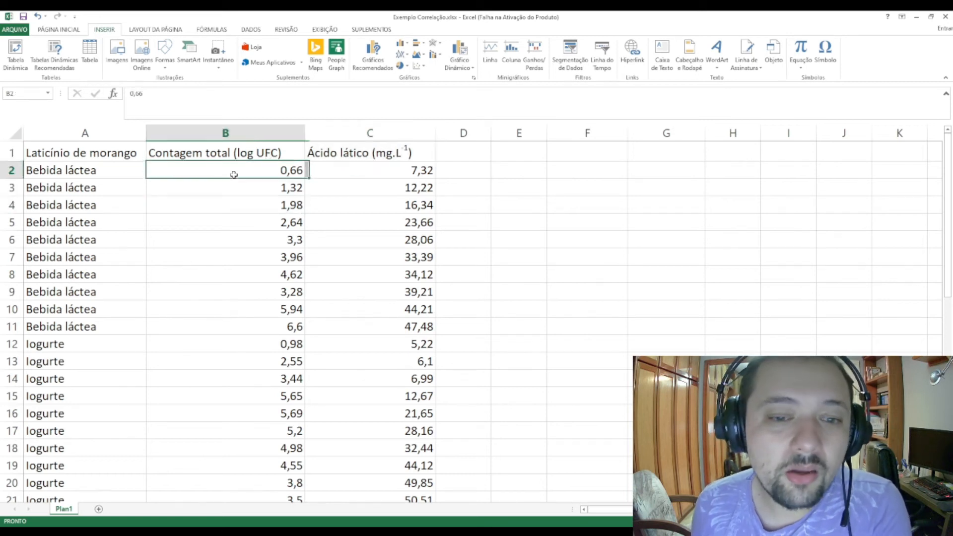
pyautogui.click(222, 198)
pyautogui.moveTo(234, 176); pyautogui.dragTo(387, 318)
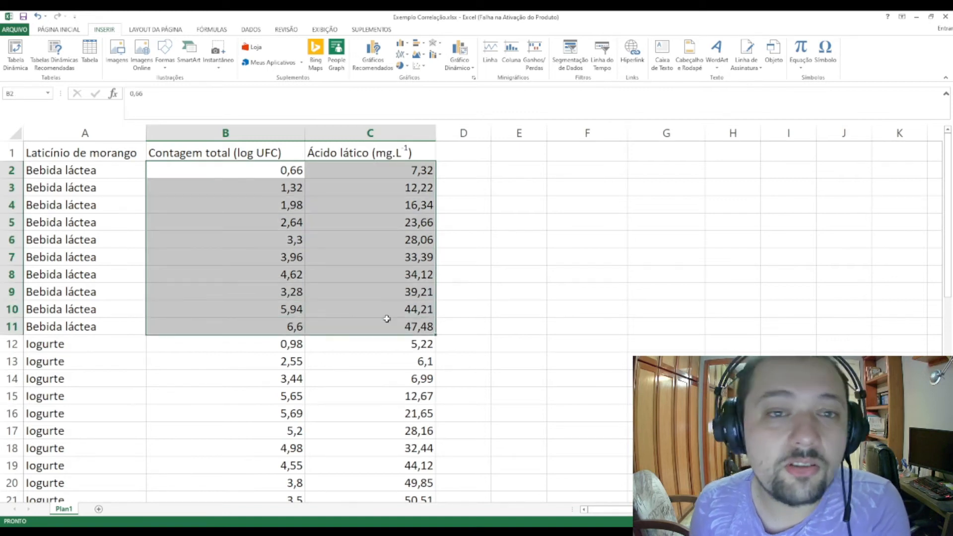
pyautogui.moveTo(112, 171); pyautogui.dragTo(96, 422)
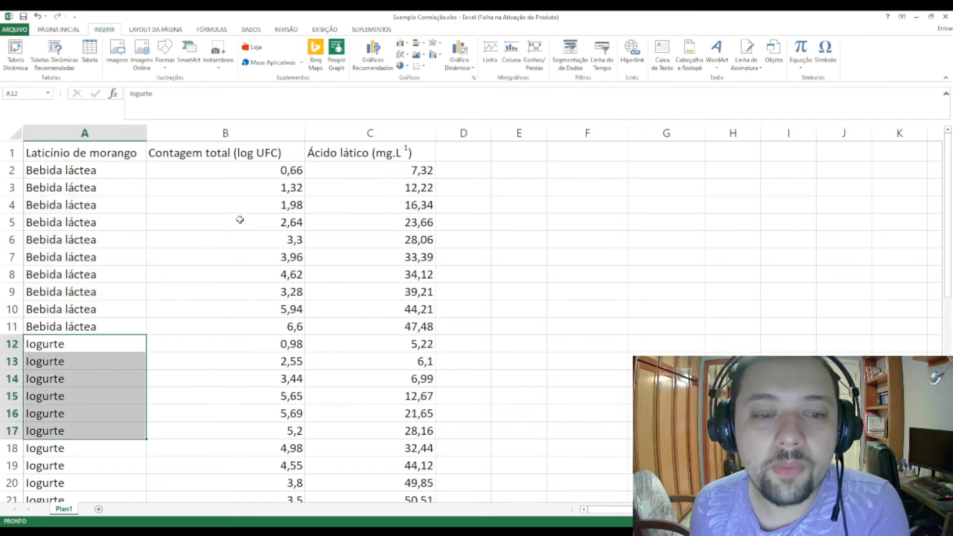
pyautogui.click(243, 181)
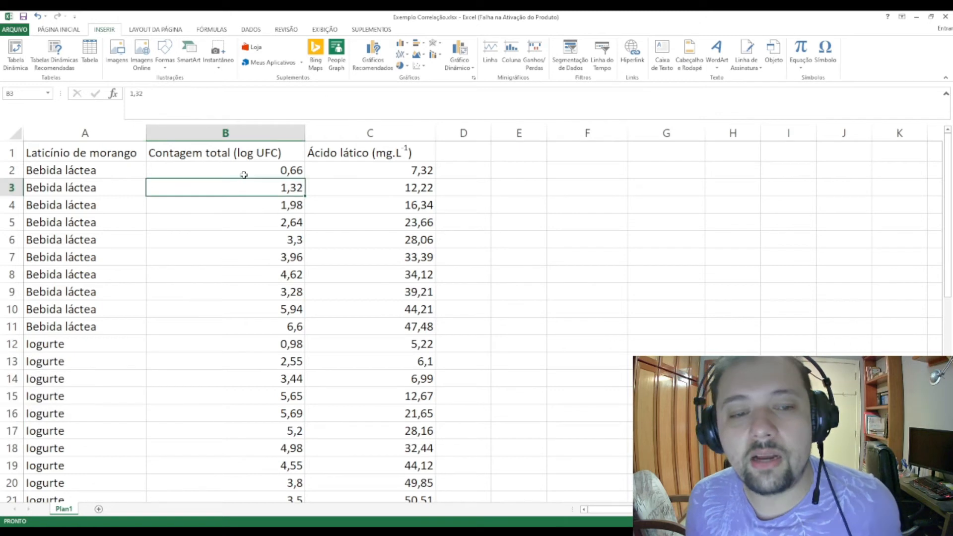
pyautogui.click(238, 174)
# Step: Select cell E2 and start the Correlation Tests tool of the Real Statistics add-in
pyautogui.scroll(1, 235, 173)
pyautogui.scroll(1, 223, 195)
pyautogui.click(321, 216)
pyautogui.click(519, 198)
pyautogui.click(562, 180)
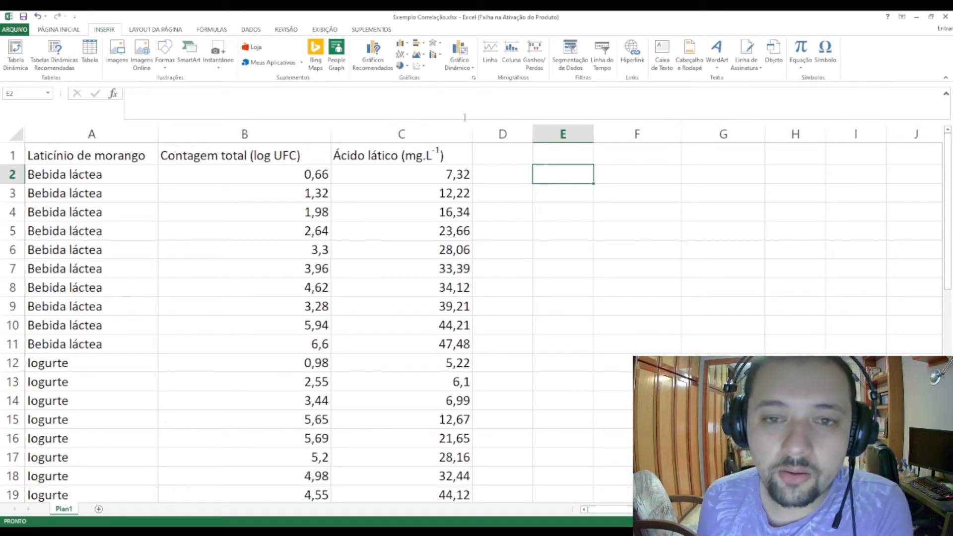
pyautogui.click(362, 31)
pyautogui.click(30, 44)
pyautogui.click(46, 58)
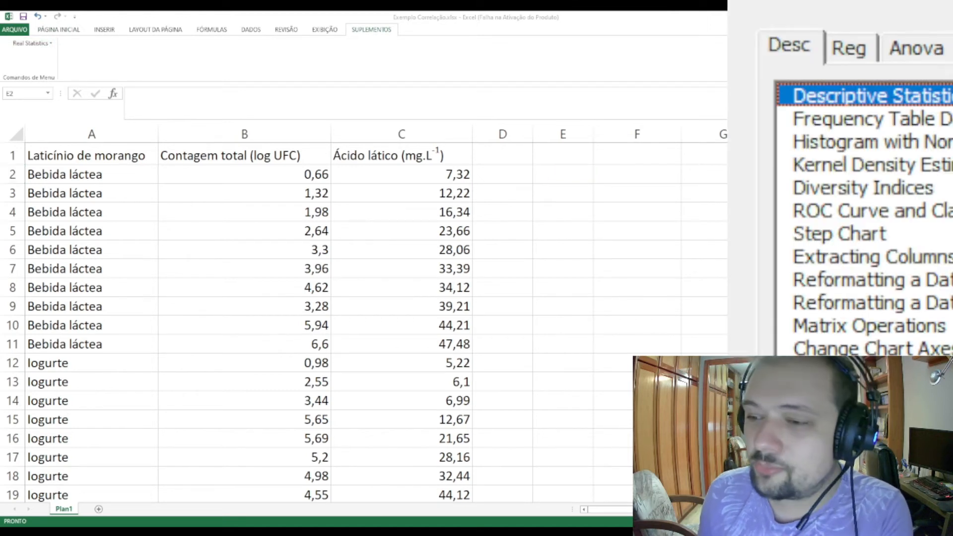
pyautogui.click(511, 243)
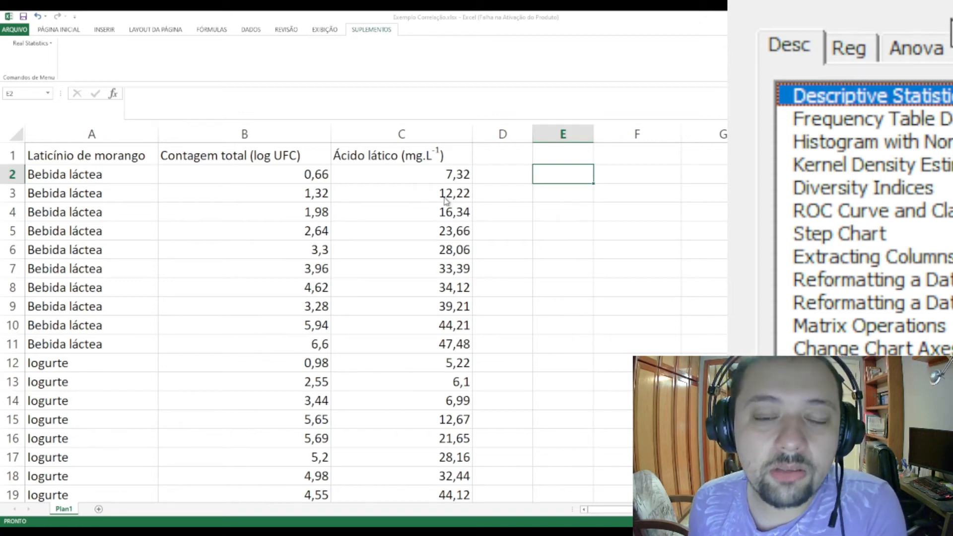
pyautogui.click(504, 212)
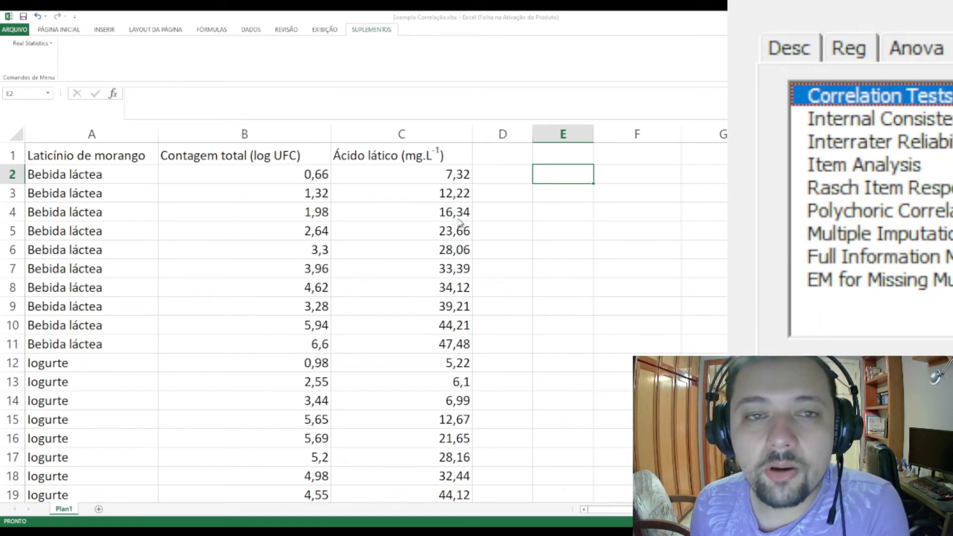
pyautogui.click(561, 210)
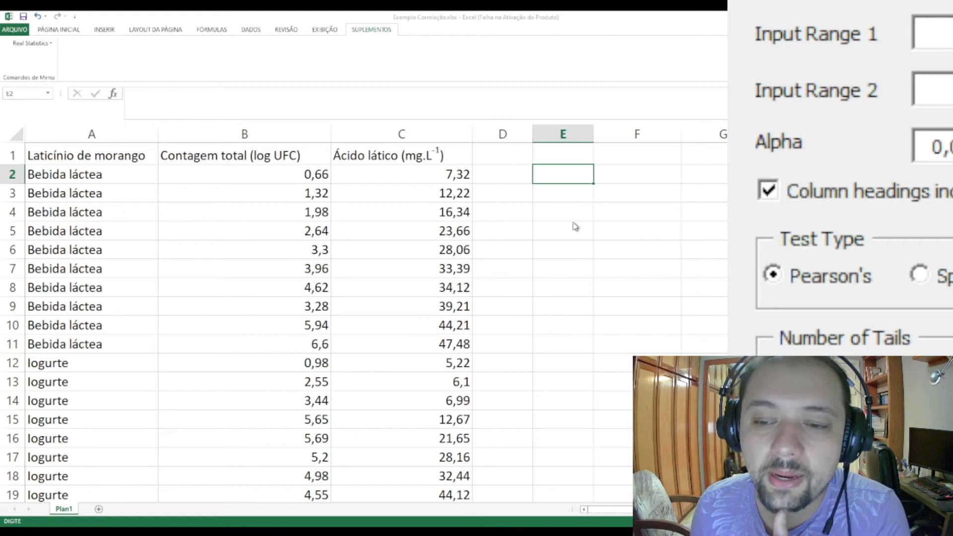
# Step: Set Input Range 1 to Plan1!$B$2:$B$11 and Input Range 2 to Plan1!$C$2:$C$11
pyautogui.click(608, 218)
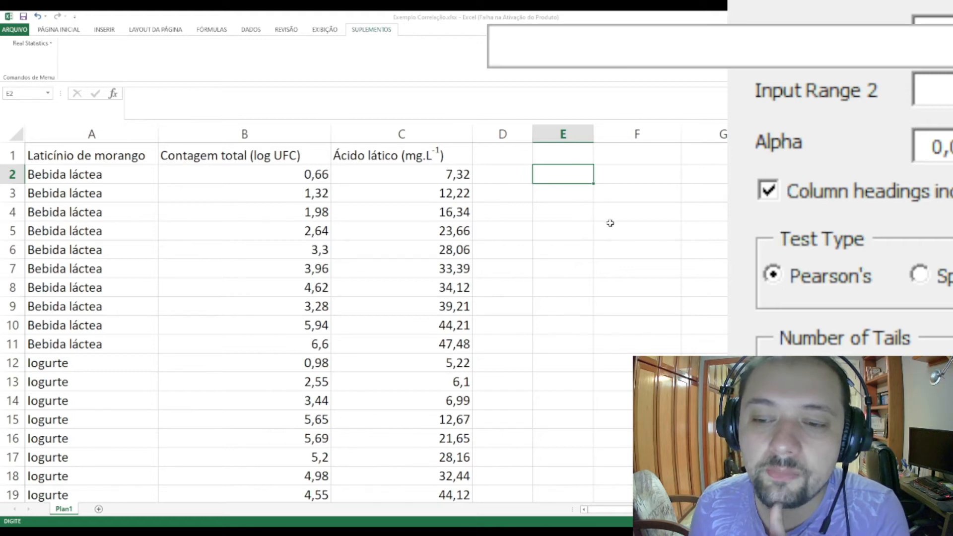
pyautogui.moveTo(248, 172); pyautogui.dragTo(240, 336)
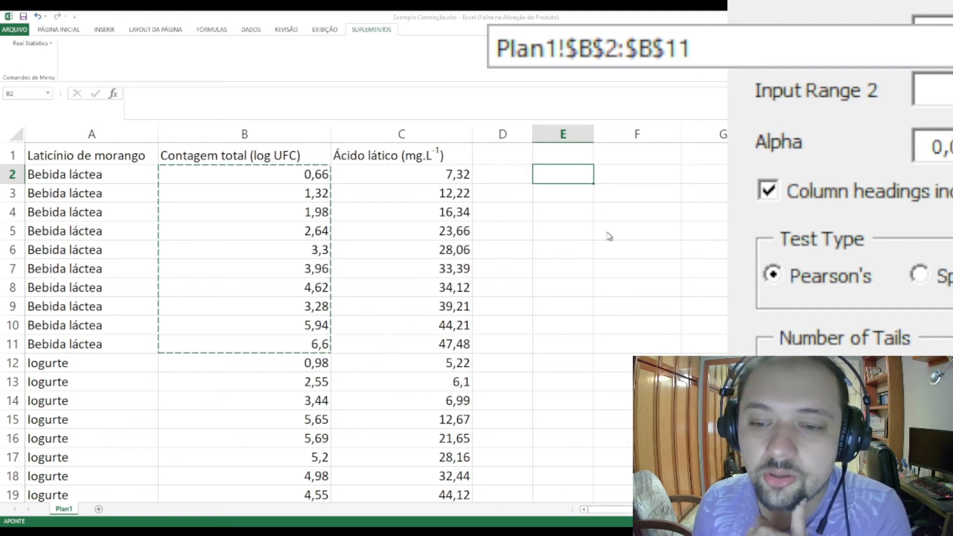
pyautogui.moveTo(406, 174); pyautogui.dragTo(390, 335)
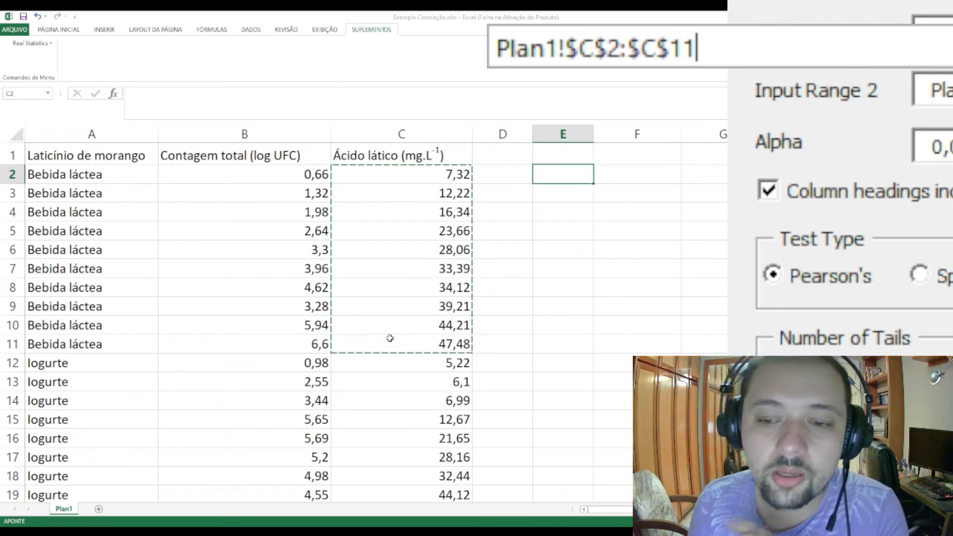
# Step: Turn off the column headings option, choose Pearson's as the test type and run the correlation test
pyautogui.click(794, 193)
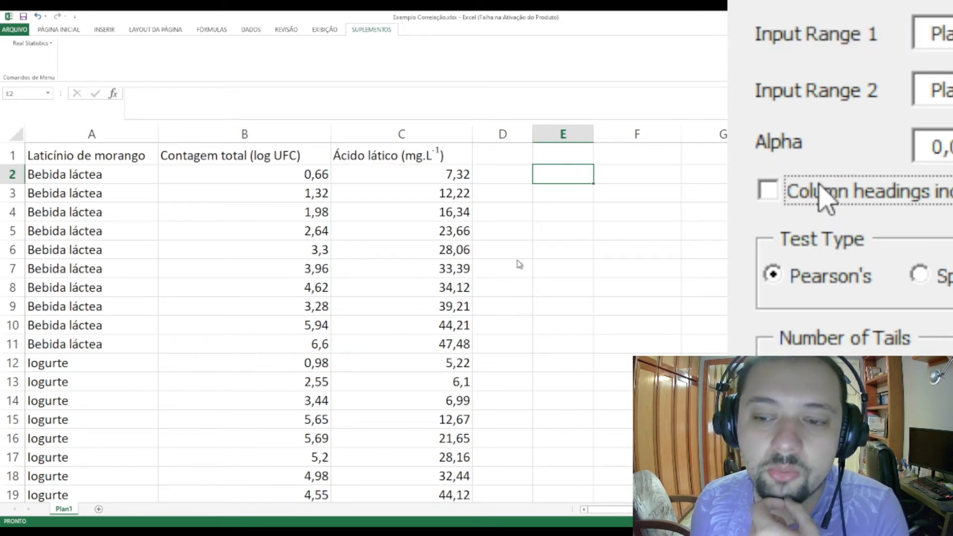
pyautogui.click(874, 200)
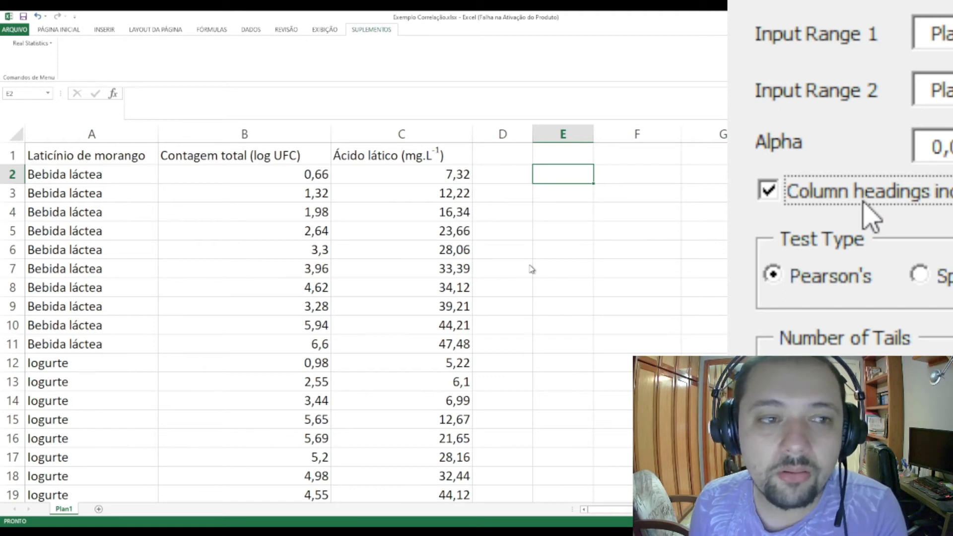
pyautogui.click(868, 209)
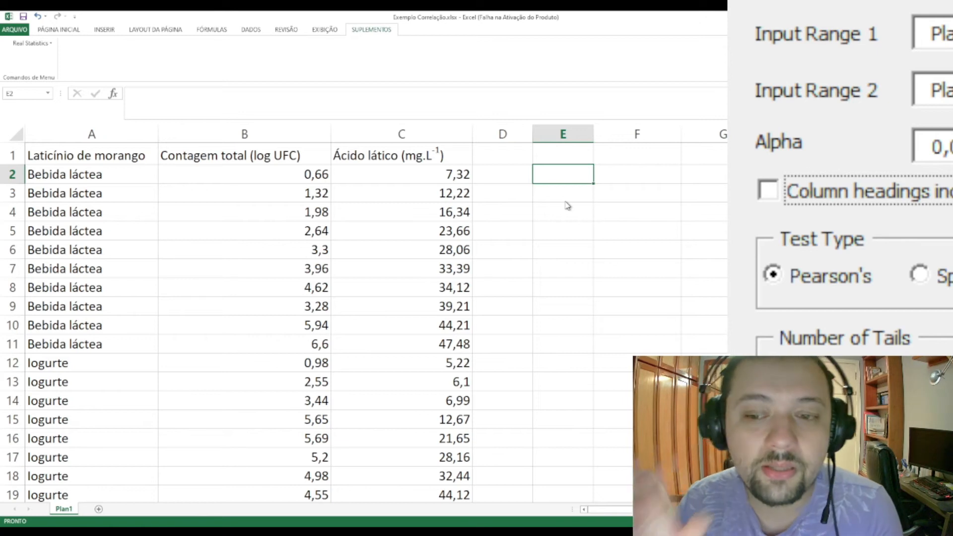
pyautogui.click(799, 279)
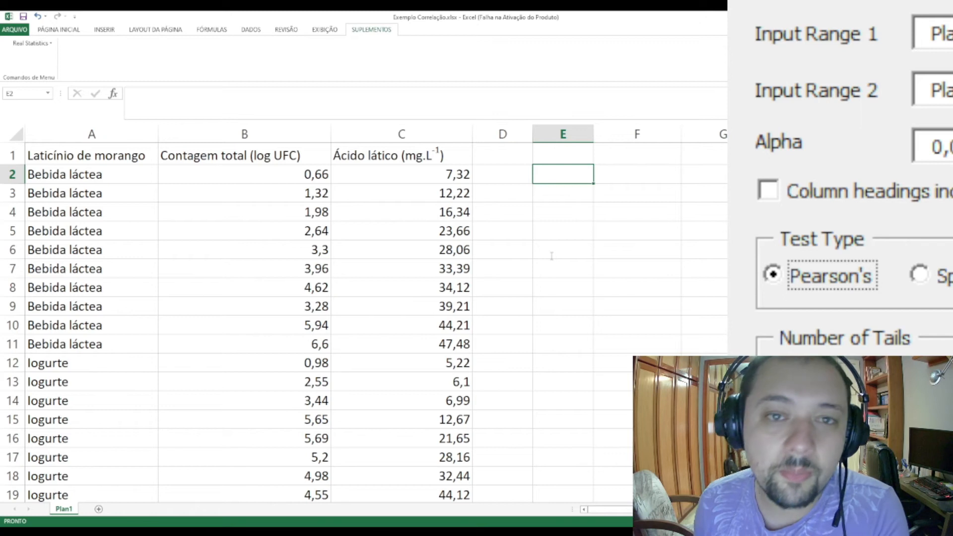
pyautogui.press('Return')
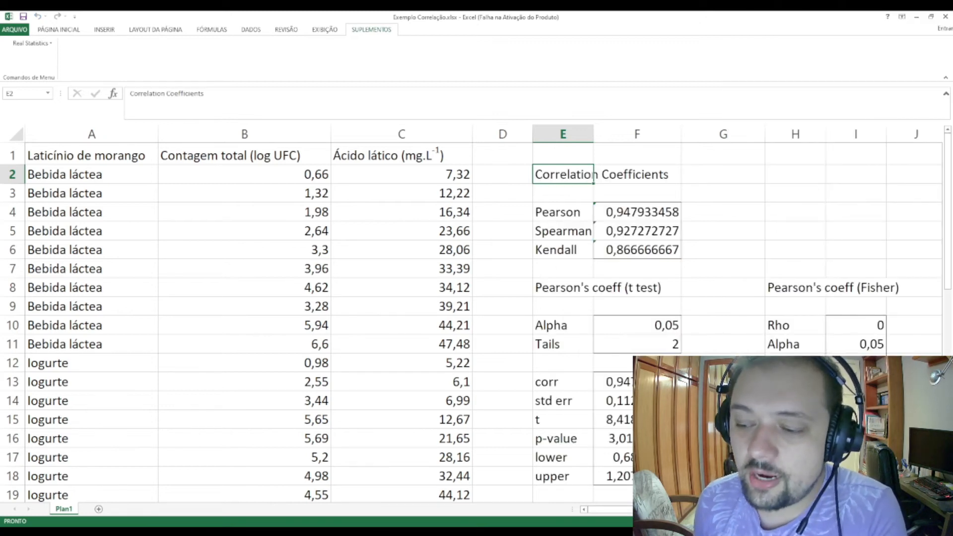
# Step: Examine the Pearson, Spearman and Kendall coefficients and the Pearson t test and Fisher result blocks
pyautogui.hscroll(1, 476, 313)
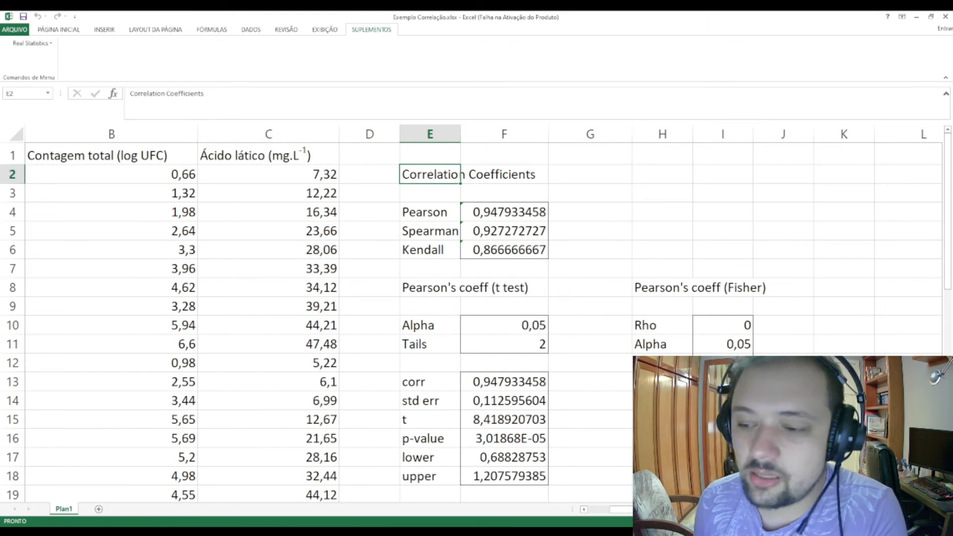
pyautogui.click(558, 254)
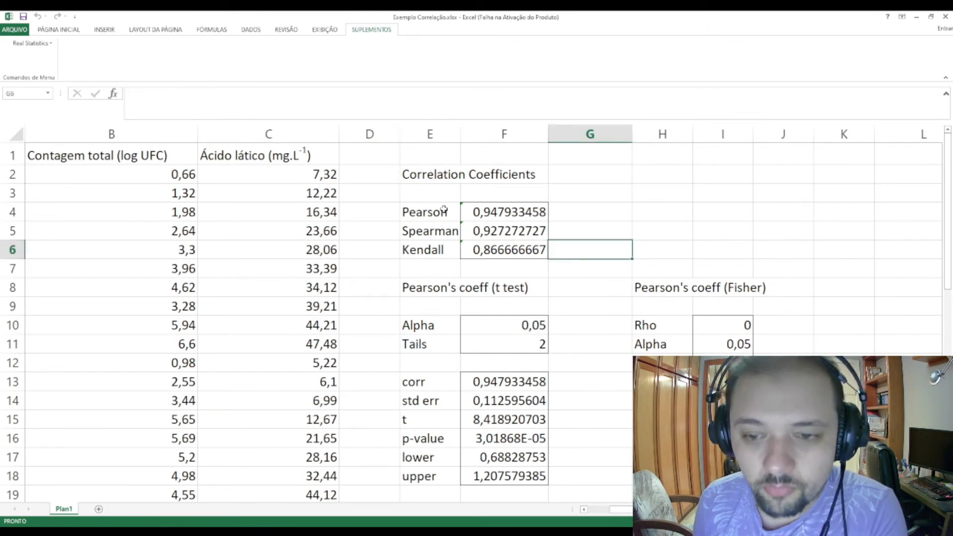
pyautogui.moveTo(442, 209); pyautogui.dragTo(476, 249)
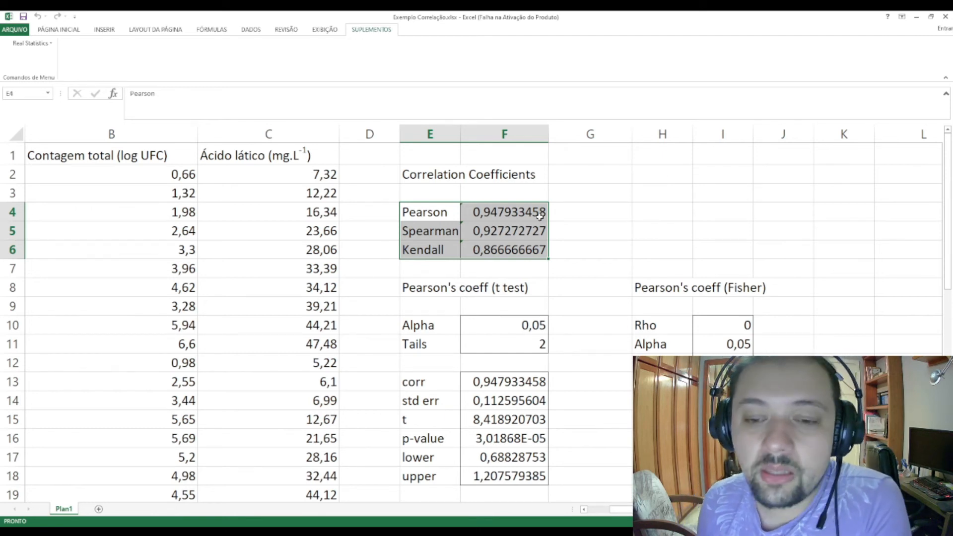
pyautogui.click(599, 187)
pyautogui.scroll(-1, 618, 186)
pyautogui.scroll(1, 623, 192)
pyautogui.moveTo(437, 287); pyautogui.dragTo(489, 289)
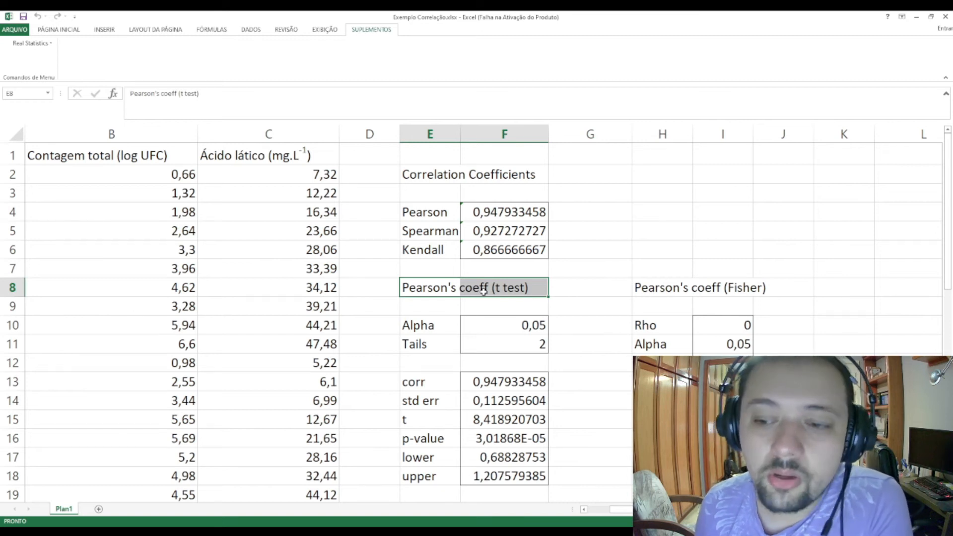
pyautogui.moveTo(624, 286); pyautogui.dragTo(714, 286)
pyautogui.click(712, 287)
pyautogui.press('Left')
pyautogui.keyDown('shift'); pyautogui.click(718, 285); pyautogui.keyUp('shift')
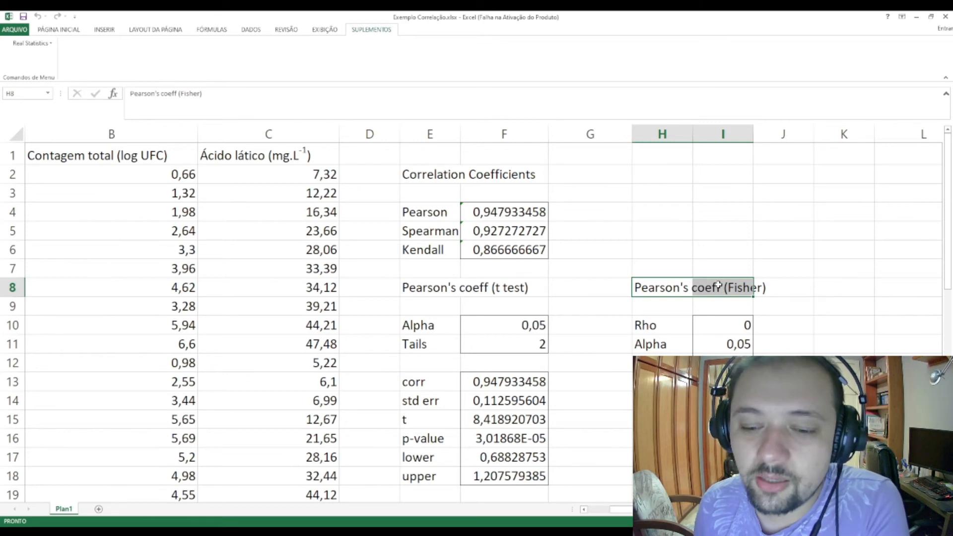
pyautogui.click(577, 271)
pyautogui.press('Right')
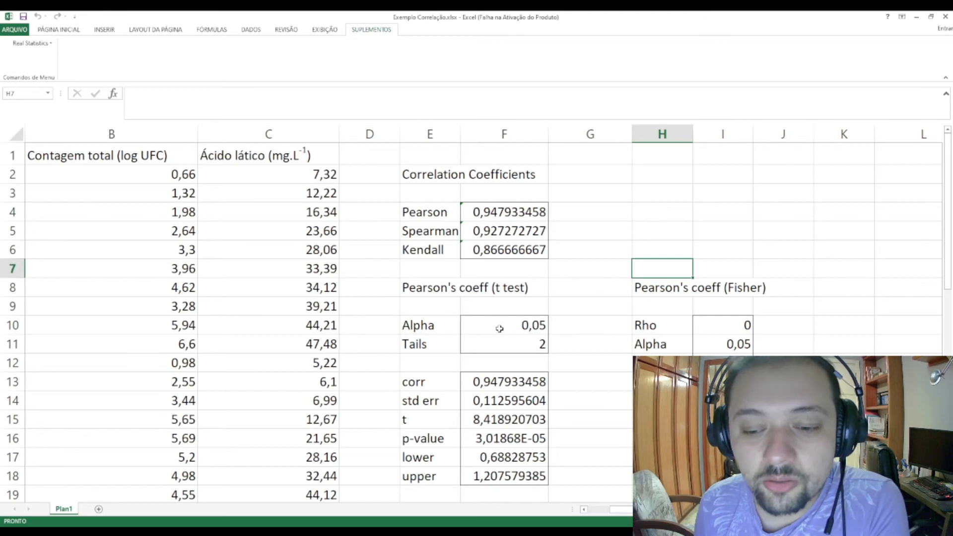
pyautogui.moveTo(442, 382); pyautogui.dragTo(496, 378)
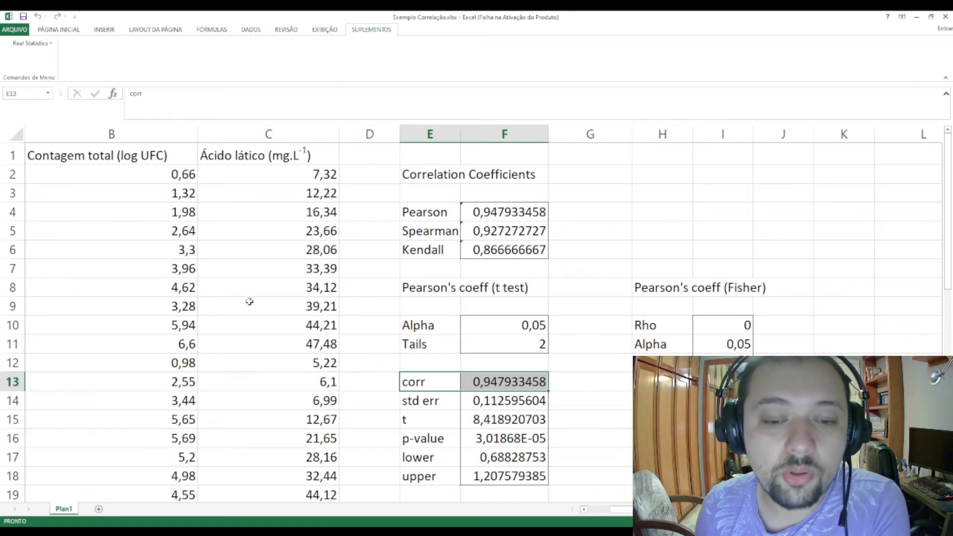
# Step: Compare how the total count and lactic acid values change from row to row against the Pearson coefficient
pyautogui.click(175, 257)
pyautogui.moveTo(169, 172); pyautogui.dragTo(273, 336)
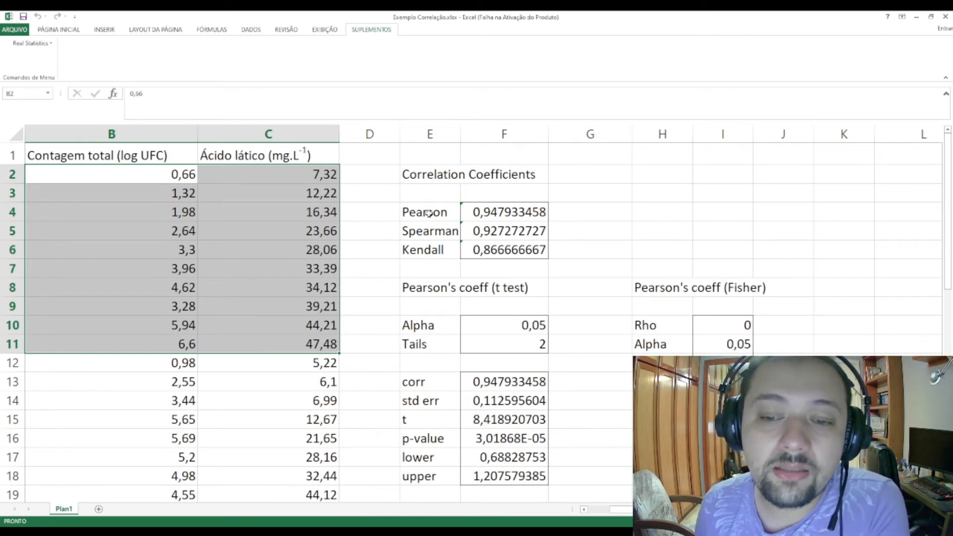
pyautogui.moveTo(427, 214); pyautogui.dragTo(519, 214)
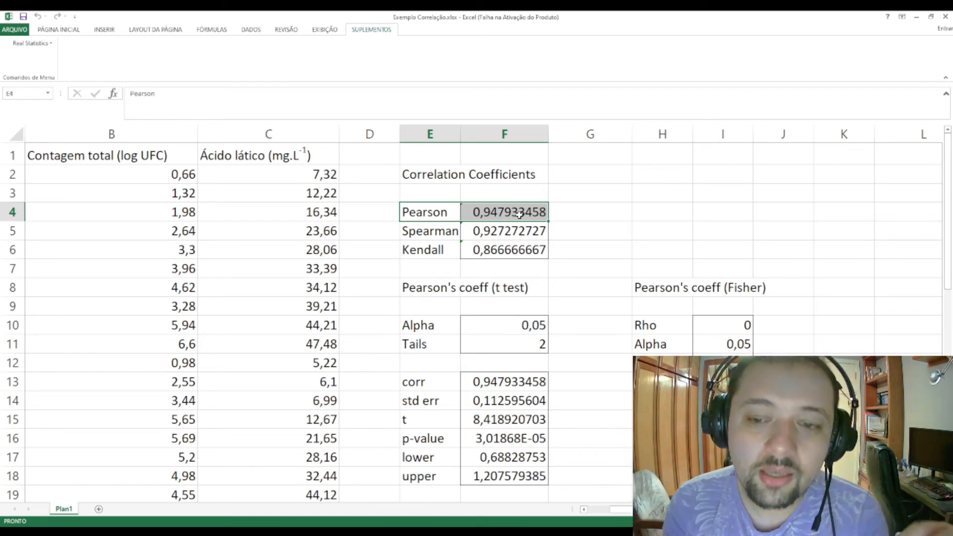
pyautogui.click(139, 174)
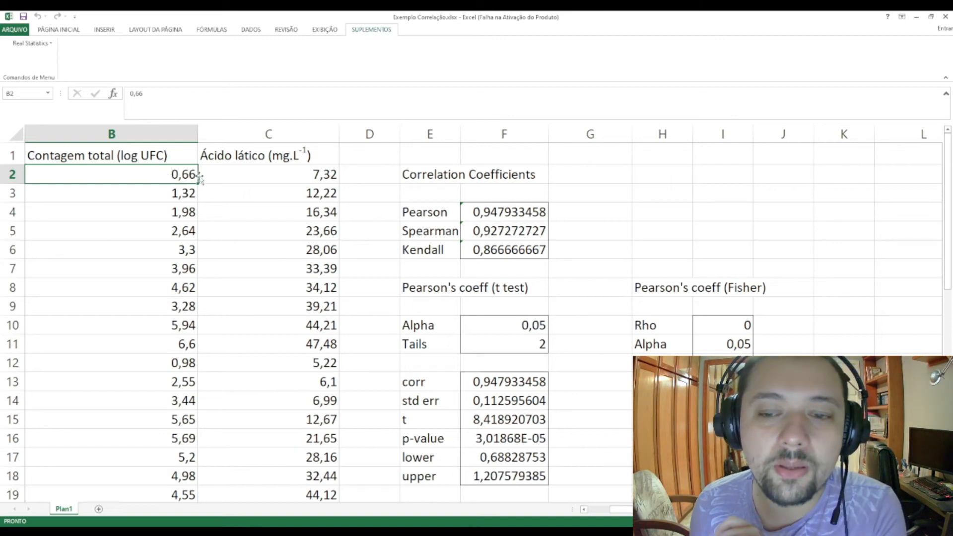
pyautogui.click(264, 176)
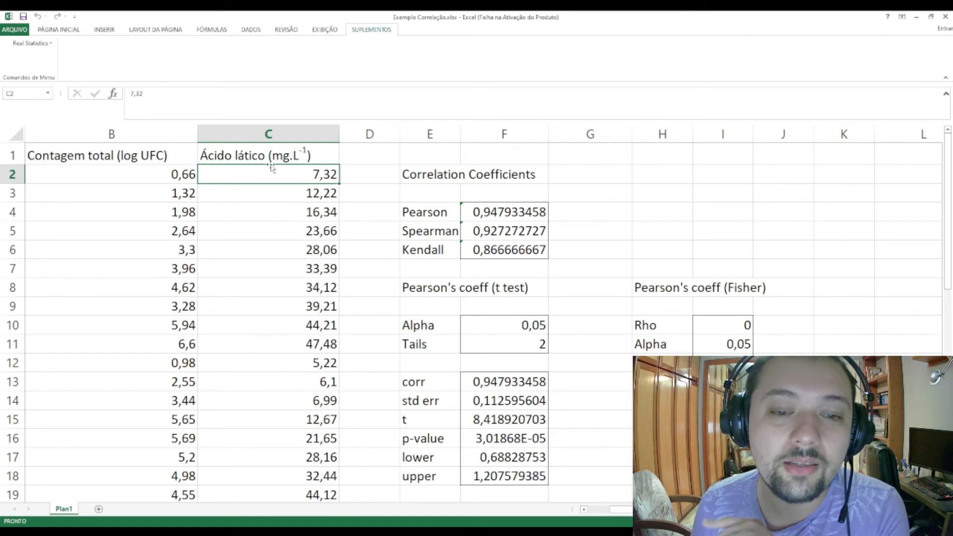
pyautogui.click(166, 174)
pyautogui.moveTo(157, 175); pyautogui.dragTo(158, 189)
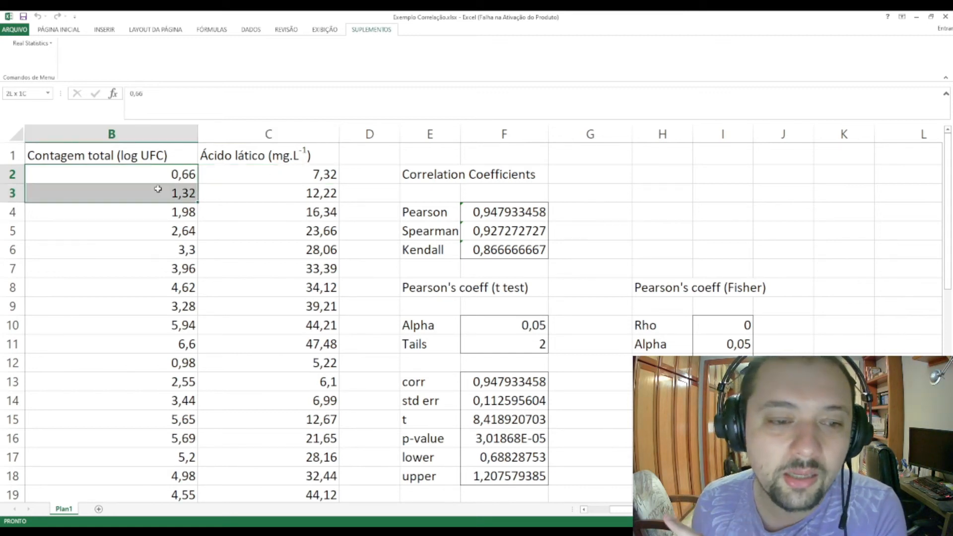
pyautogui.moveTo(275, 174); pyautogui.dragTo(272, 191)
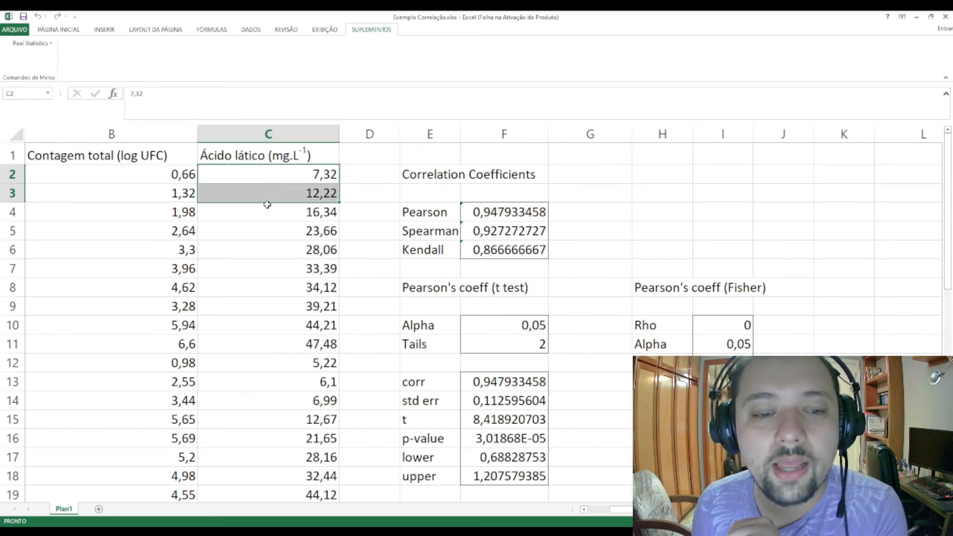
pyautogui.moveTo(177, 198); pyautogui.dragTo(176, 213)
pyautogui.moveTo(244, 194); pyautogui.dragTo(243, 212)
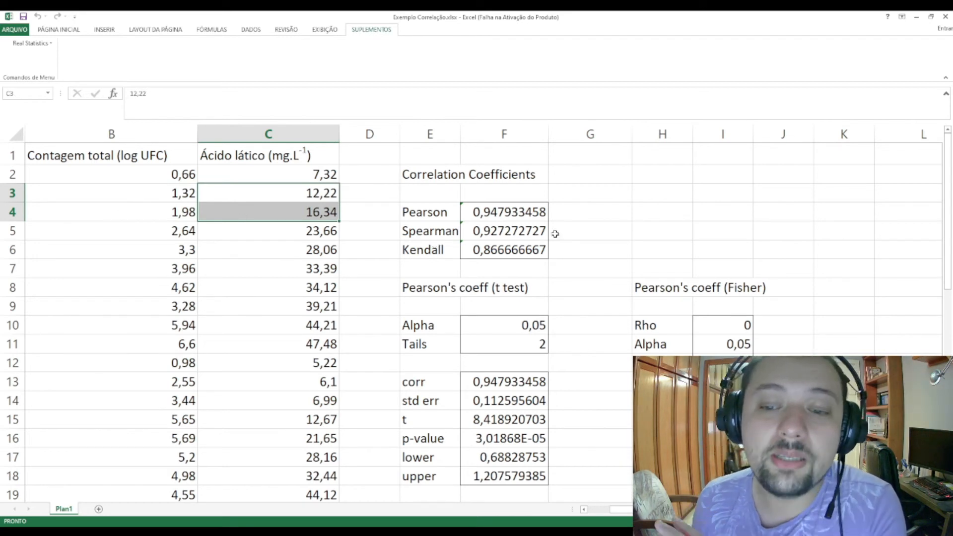
# Step: Examine the Pearson coefficient and the alpha and p-value rows of its t test block
pyautogui.click(500, 212)
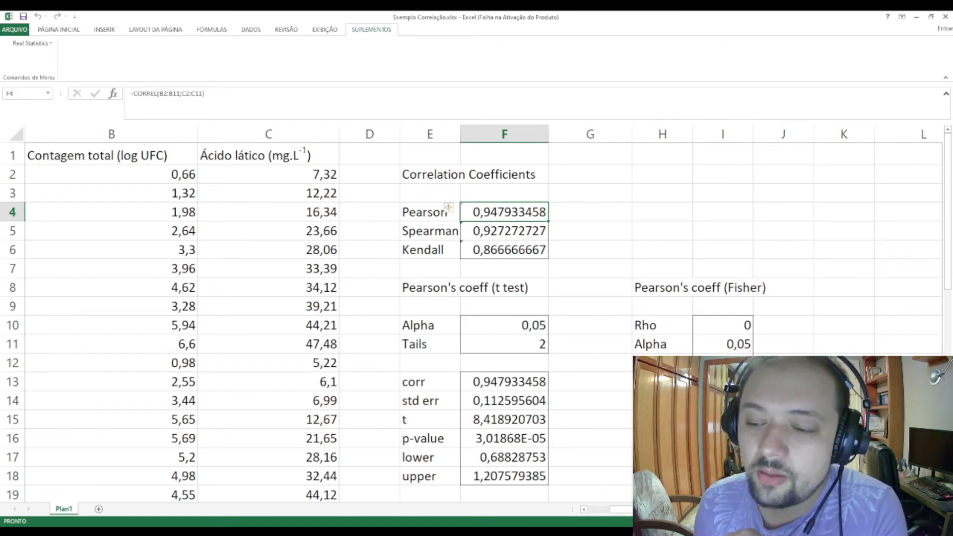
pyautogui.click(636, 233)
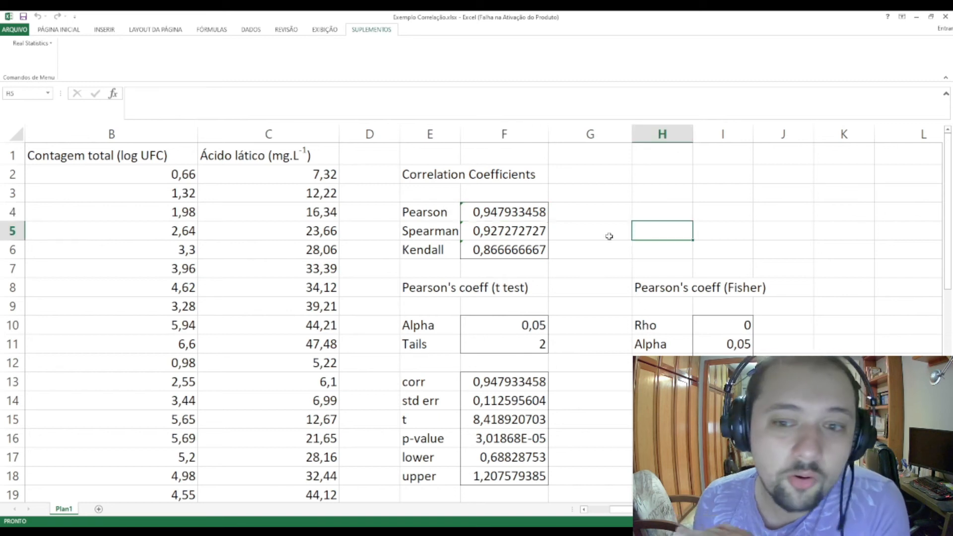
pyautogui.moveTo(426, 176); pyautogui.dragTo(428, 199)
pyautogui.moveTo(563, 295); pyautogui.dragTo(602, 441)
pyautogui.click(601, 440)
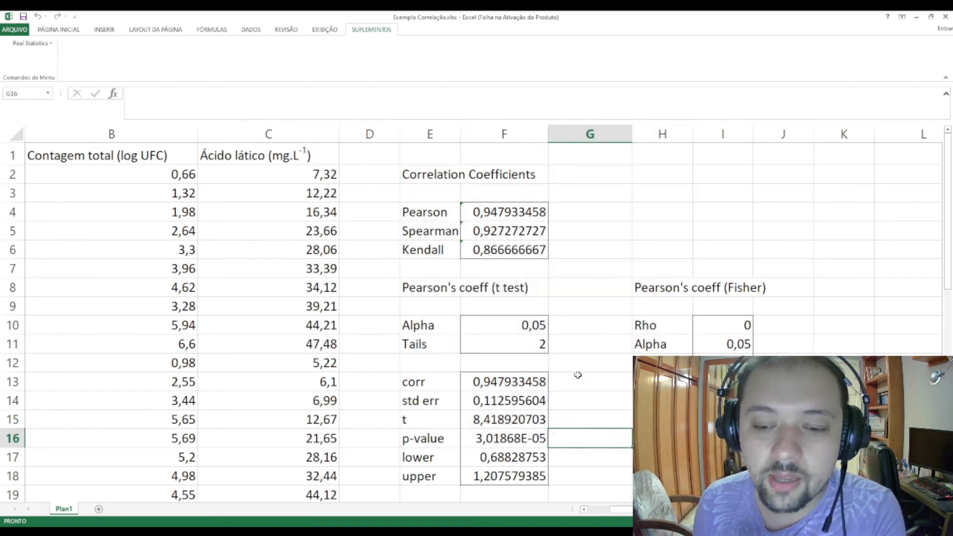
pyautogui.click(562, 331)
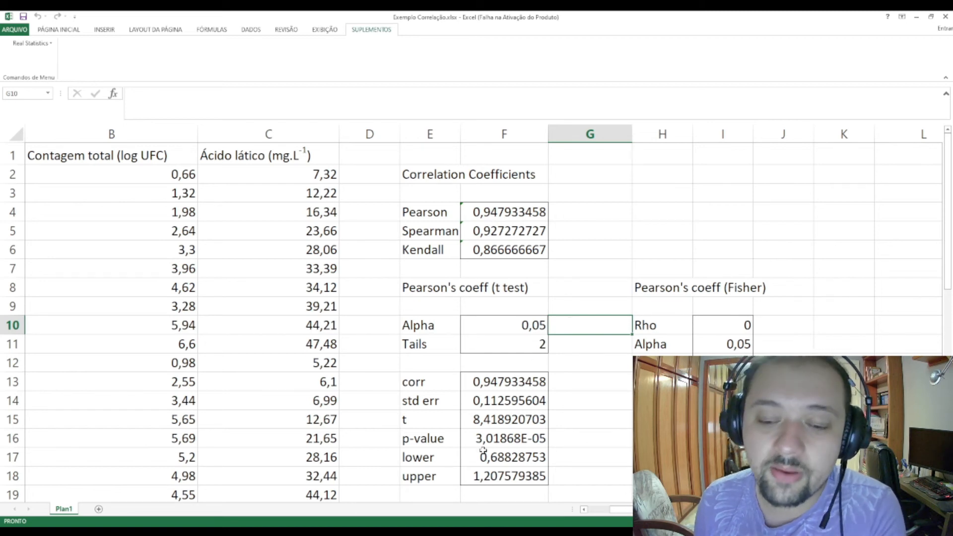
# Step: Highlight the t test's p-value label and value in E16:F16 with yellow fill
pyautogui.moveTo(419, 439); pyautogui.dragTo(499, 438)
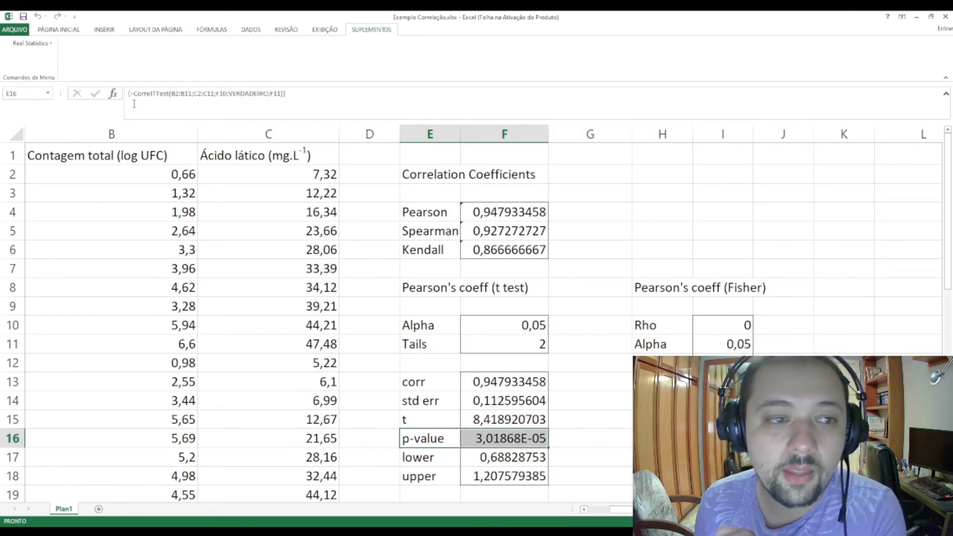
pyautogui.click(66, 27)
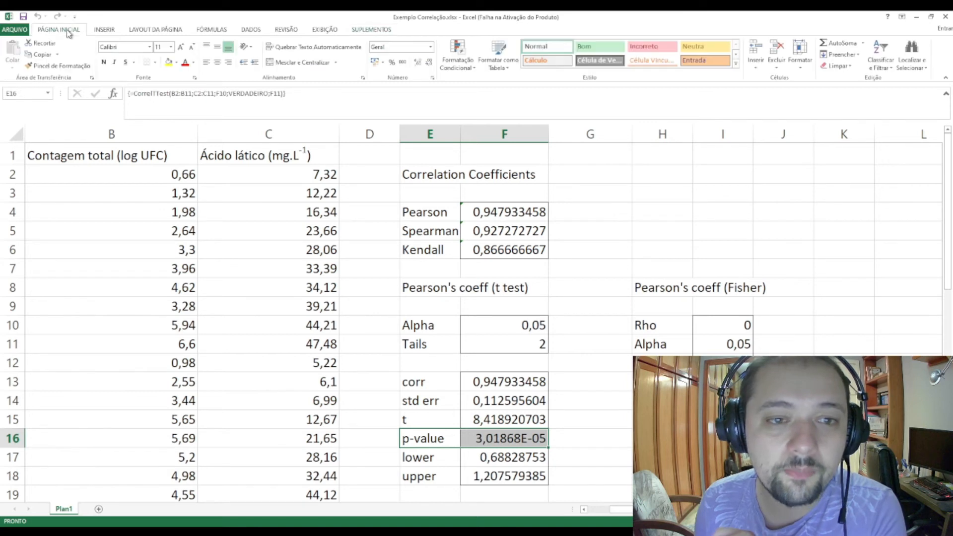
pyautogui.click(168, 62)
pyautogui.click(533, 287)
pyautogui.click(578, 342)
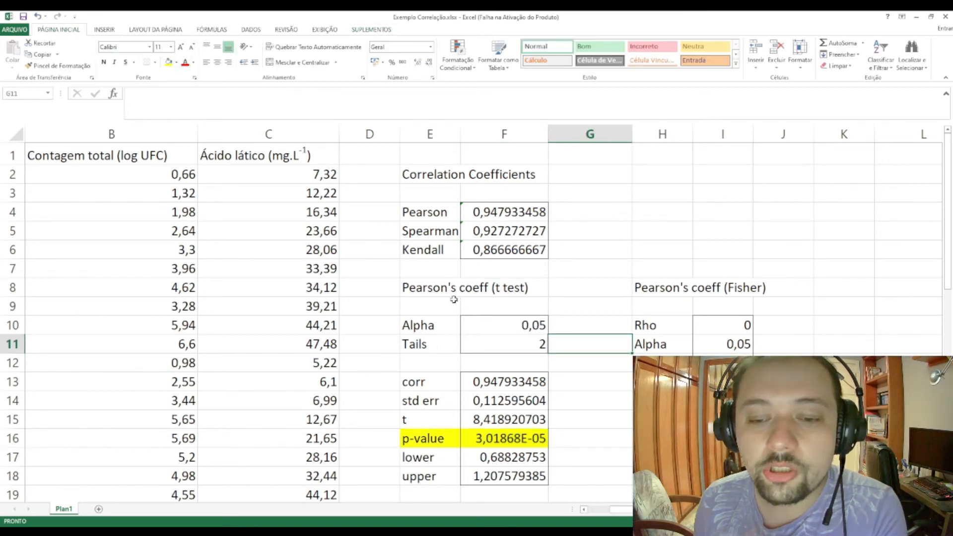
# Step: Highlight the Pearson's coeff (t test) heading across E8:F8 with yellow fill
pyautogui.moveTo(449, 288); pyautogui.dragTo(478, 285)
pyautogui.click(169, 62)
pyautogui.click(573, 251)
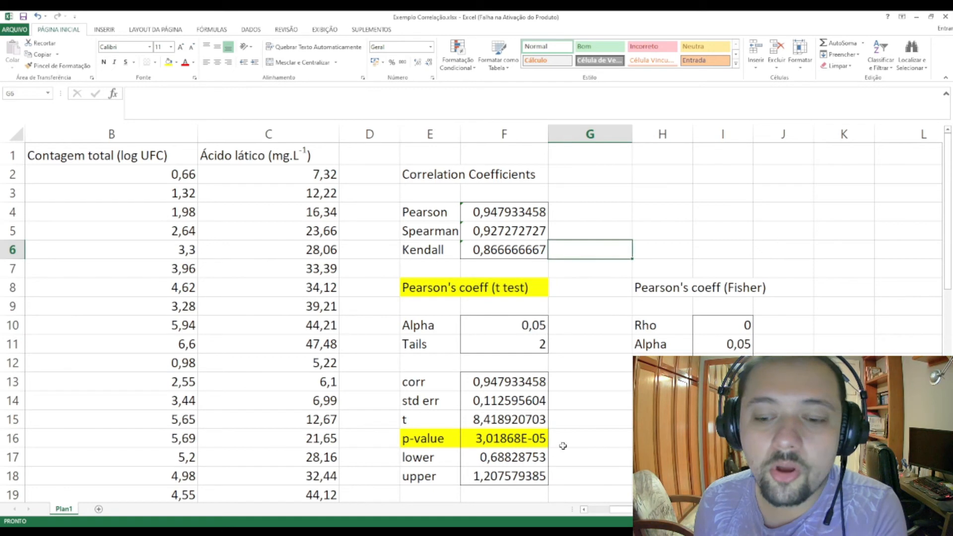
# Step: Examine the highlighted p-value of the Pearson t test to judge the correlation's significance
pyautogui.click(563, 444)
pyautogui.moveTo(427, 435); pyautogui.dragTo(505, 432)
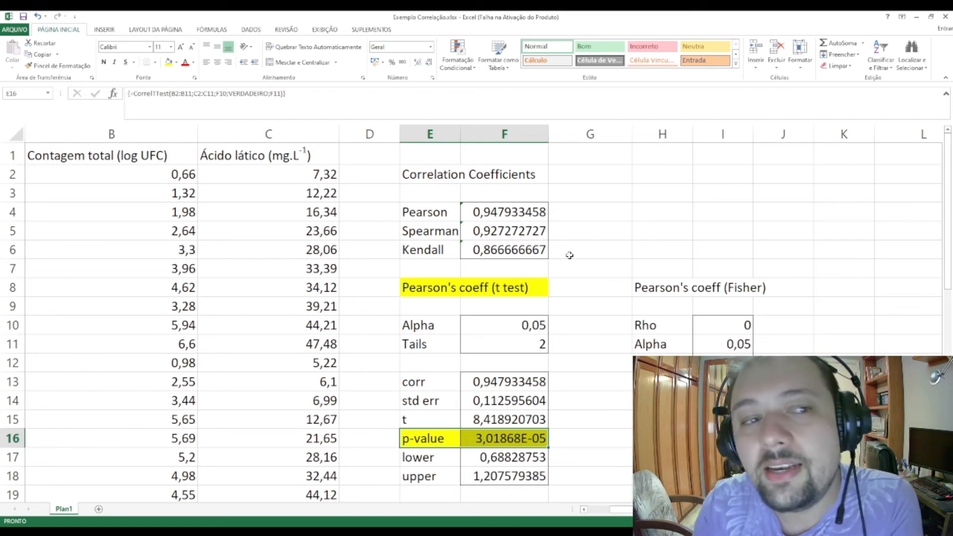
pyautogui.click(497, 457)
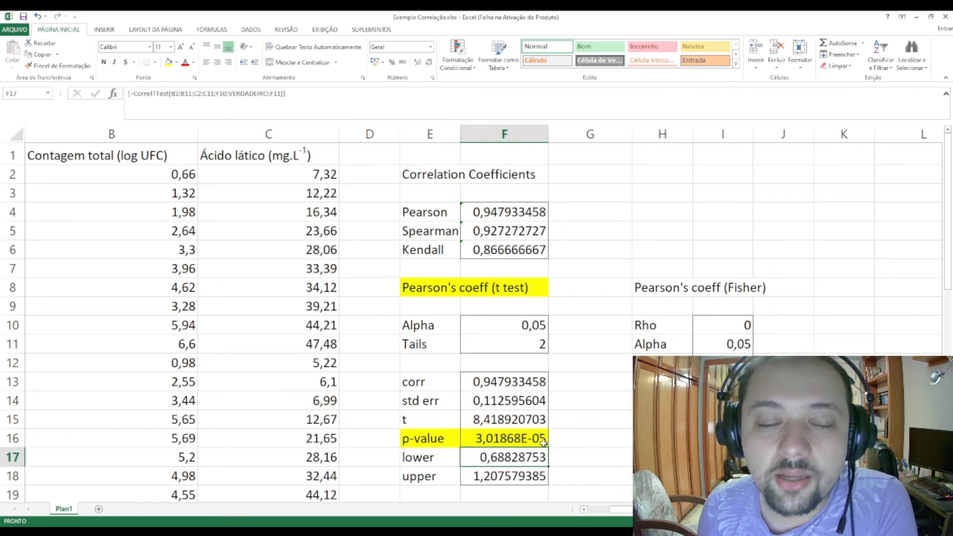
pyautogui.click(587, 441)
pyautogui.click(485, 438)
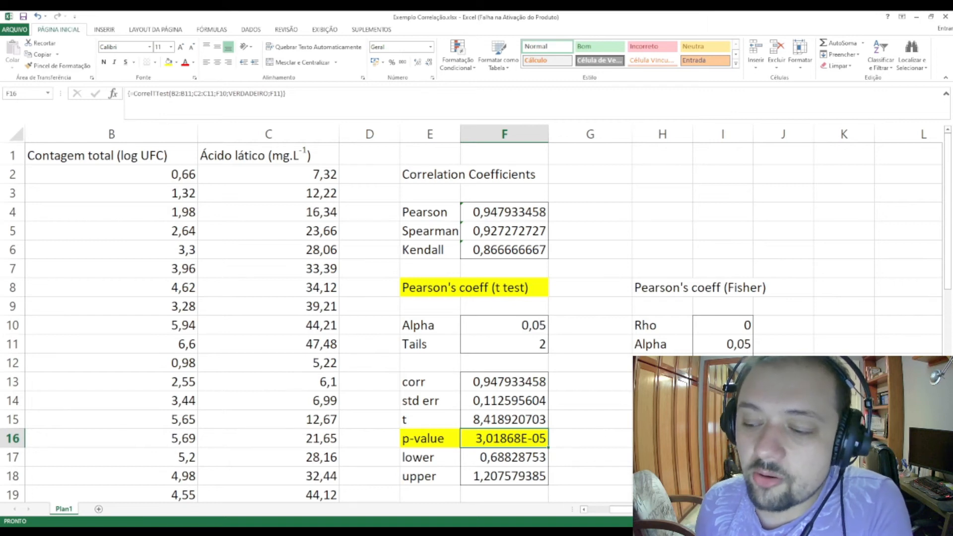
# Step: Make K2 the output cell for a new analysis and open Correlation Tests from Real Statistics
pyautogui.hscroll(2, 555, 212)
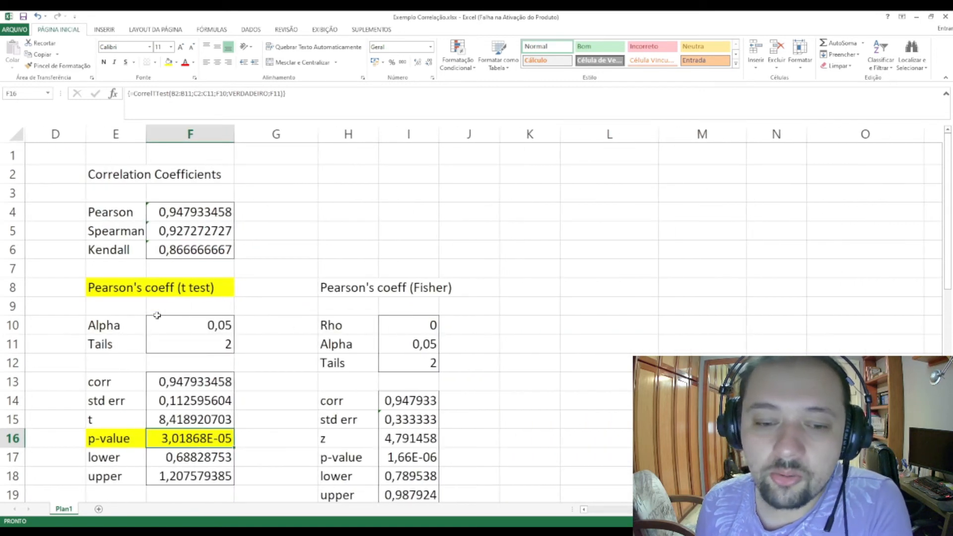
pyautogui.click(509, 166)
pyautogui.click(367, 30)
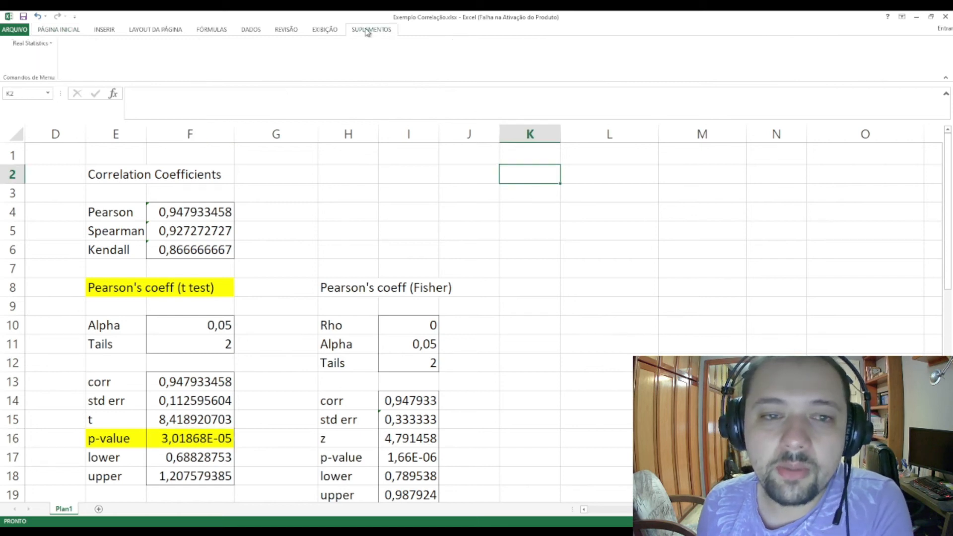
pyautogui.click(45, 44)
pyautogui.click(45, 54)
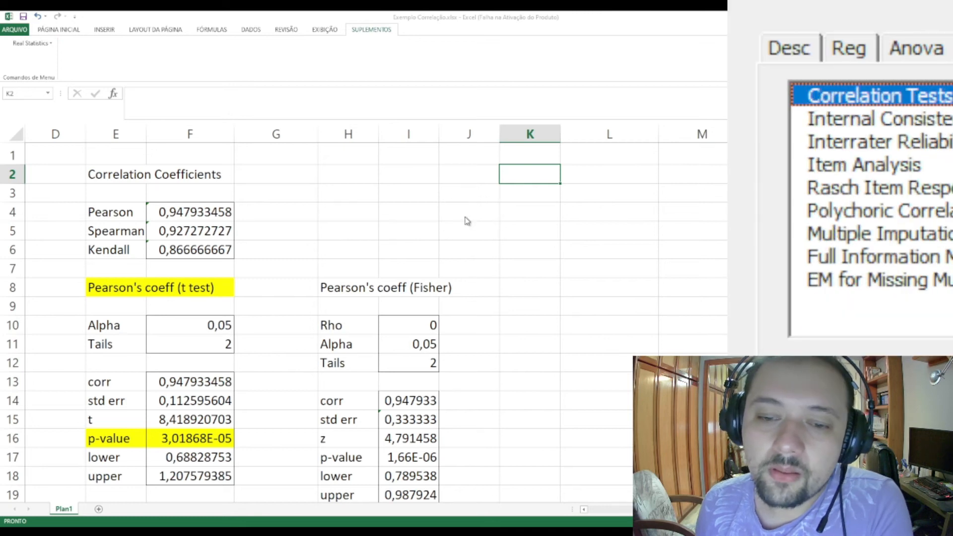
pyautogui.click(554, 208)
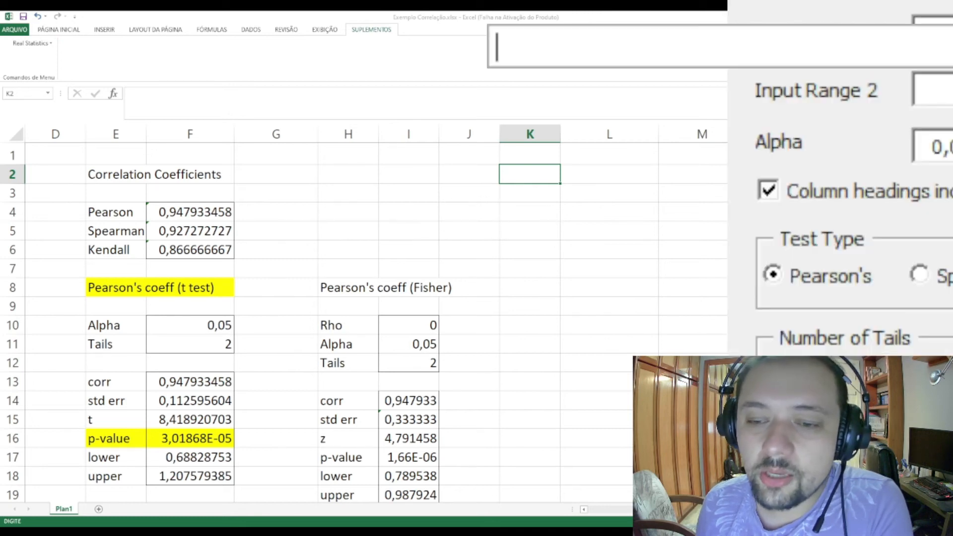
# Step: Set the input ranges to Plan1!$B$2:$B$11 and Plan1!$C$2:$C$10, with Spearman's as the test type and no column headings
pyautogui.hscroll(-3, 185, 191)
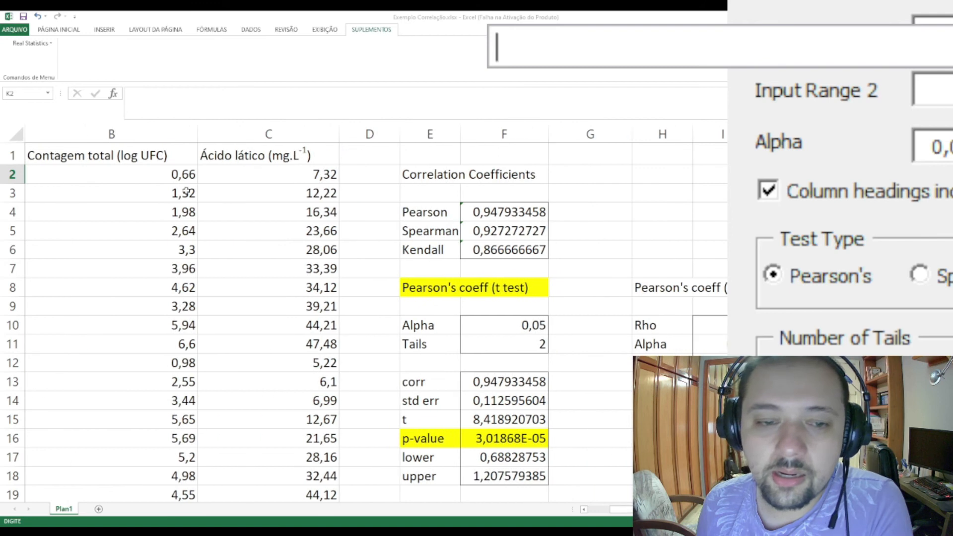
pyautogui.moveTo(119, 178); pyautogui.dragTo(118, 335)
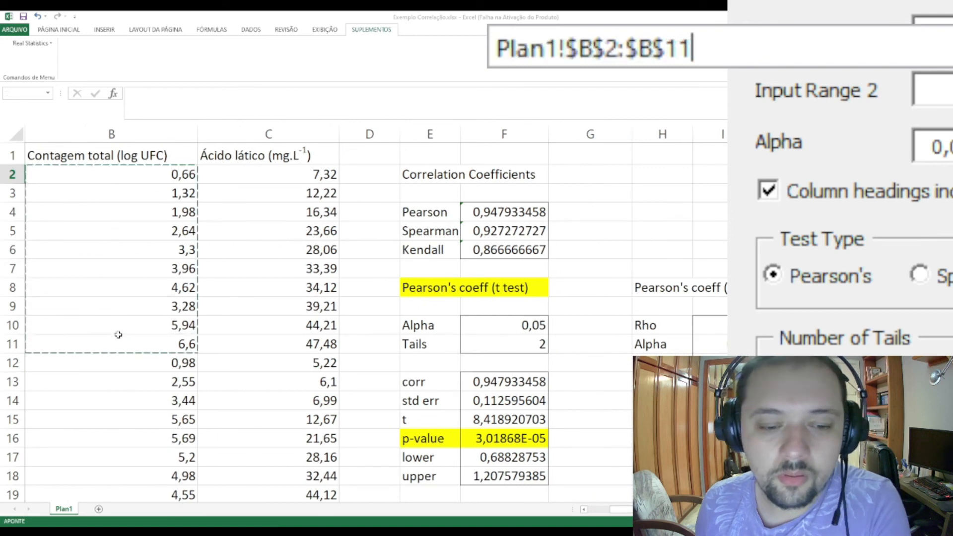
pyautogui.click(504, 233)
pyautogui.moveTo(249, 284); pyautogui.dragTo(250, 331)
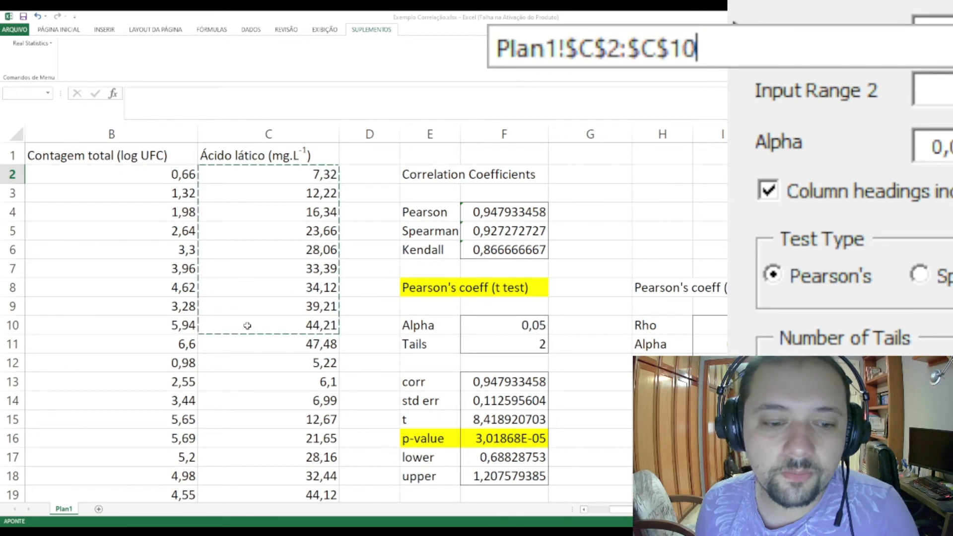
pyautogui.click(921, 275)
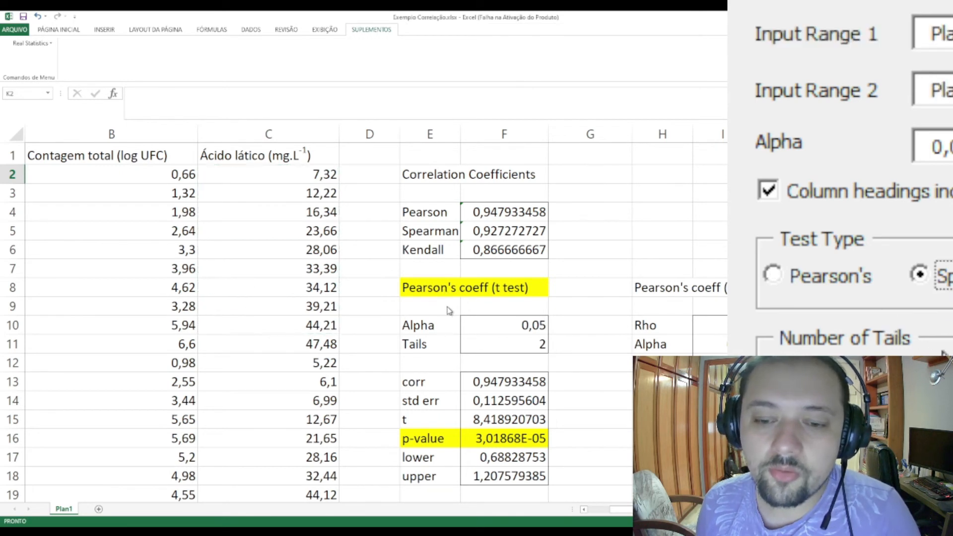
pyautogui.click(874, 191)
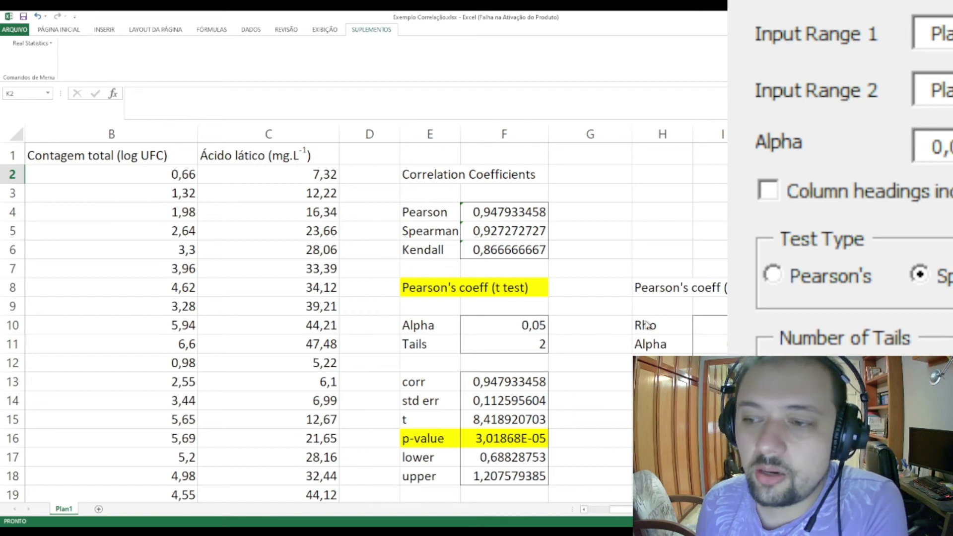
# Step: Reselect the input ranges as Plan1!$B$2:$B$11 and Plan1!$C$2:$C$11 and run the Spearman's test
pyautogui.click(506, 237)
pyautogui.click(279, 197)
pyautogui.moveTo(281, 179); pyautogui.dragTo(290, 343)
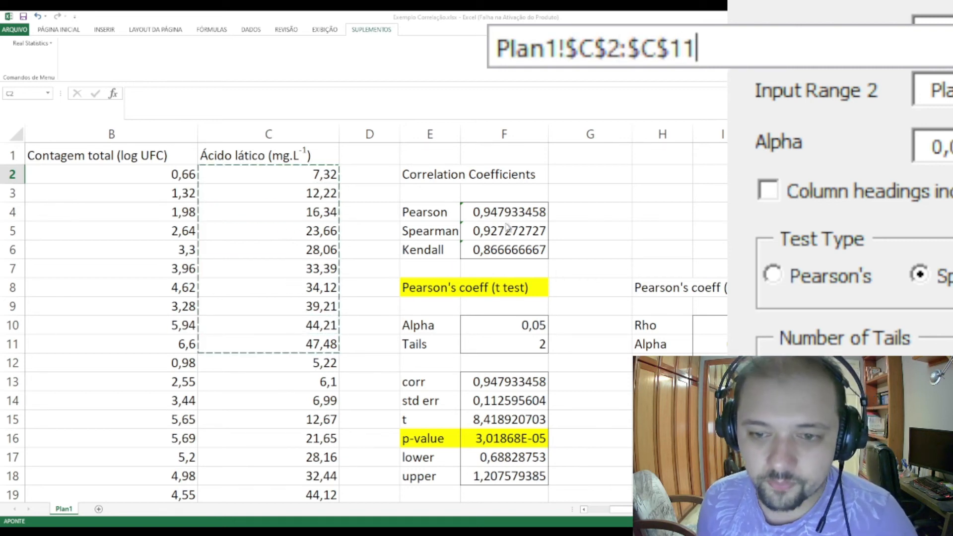
pyautogui.moveTo(149, 173); pyautogui.dragTo(129, 342)
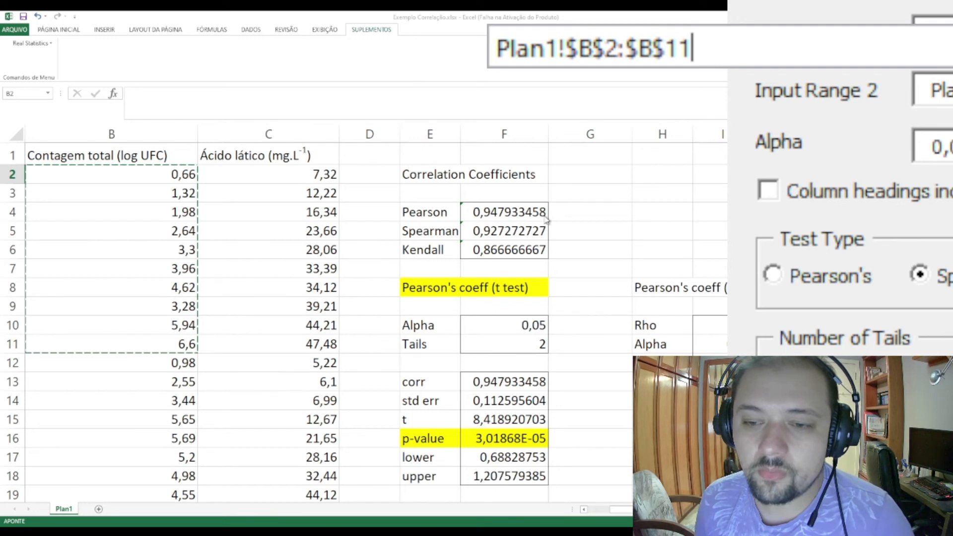
pyautogui.press('Return')
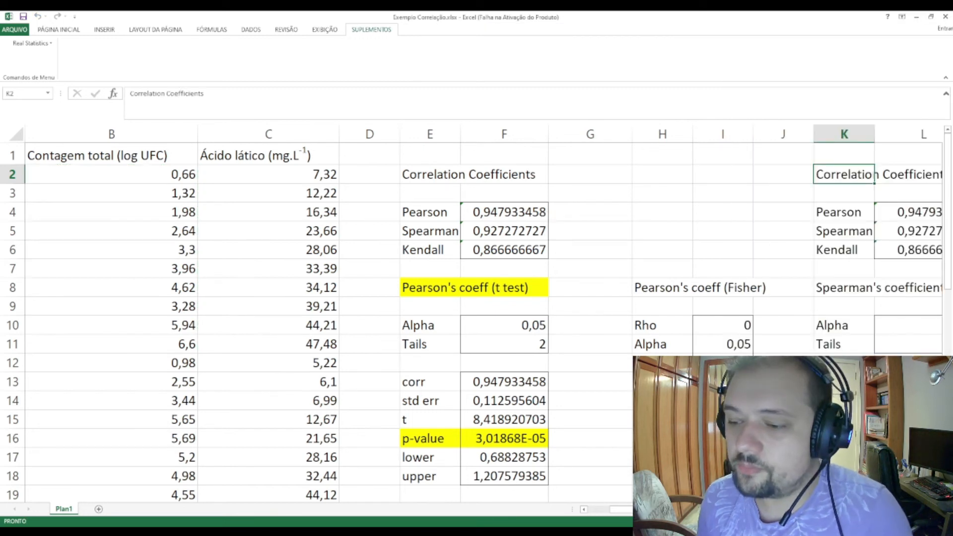
# Step: Highlight the Spearman's coefficient (test) heading across K8:L8 with light green fill
pyautogui.hscroll(1, 545, 230)
pyautogui.scroll(-1, 636, 342)
pyautogui.scroll(1, 636, 342)
pyautogui.click(673, 289)
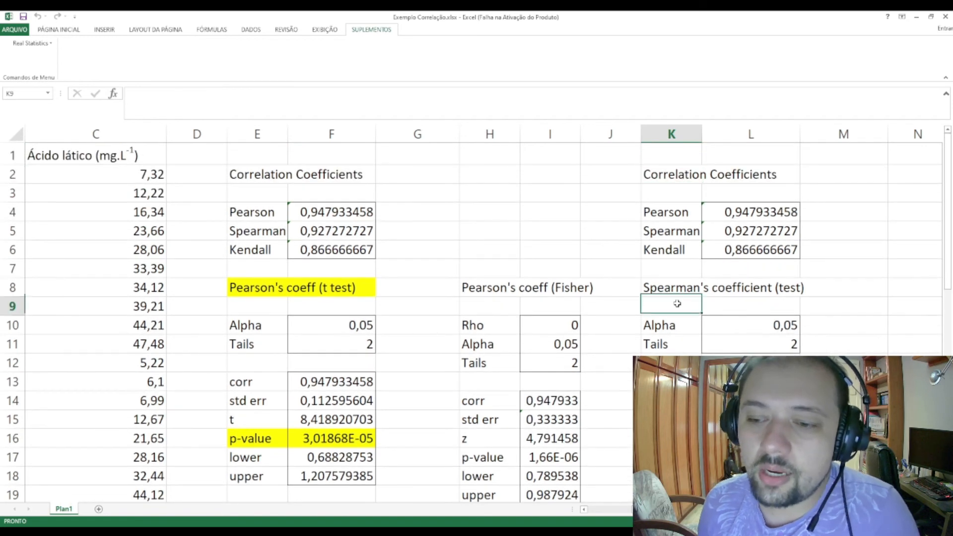
pyautogui.moveTo(673, 289); pyautogui.dragTo(727, 285)
pyautogui.click(58, 29)
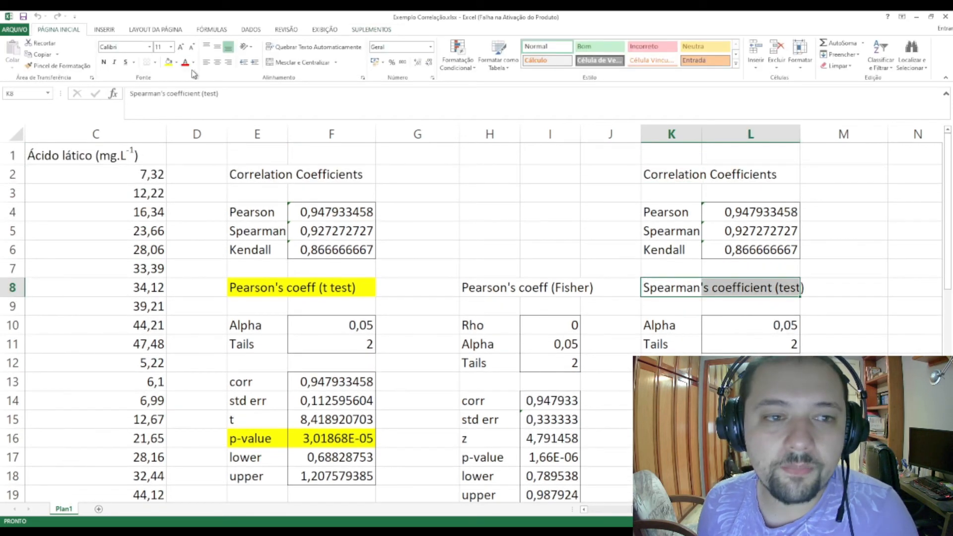
pyautogui.click(169, 62)
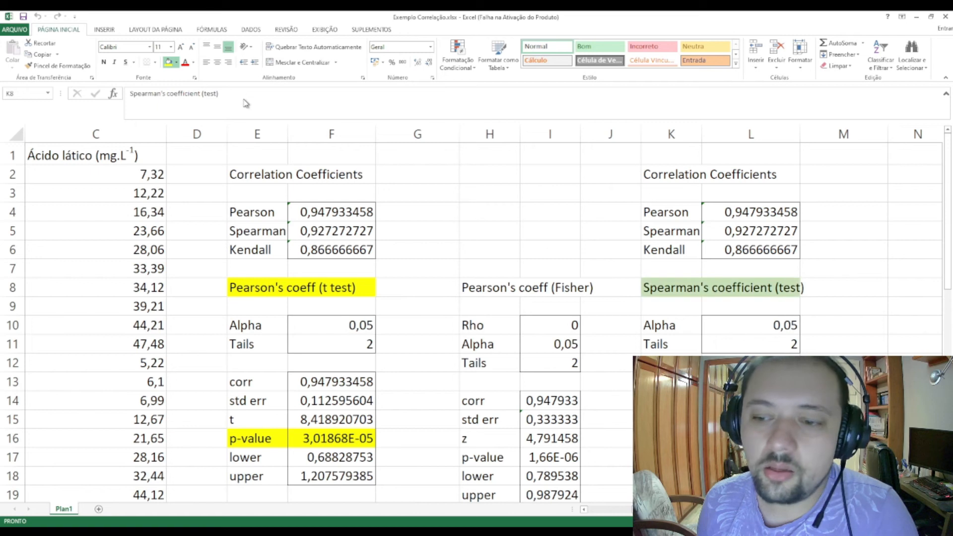
# Step: Highlight the Spearman test's p-value label and value in K15:L15 with the same light green fill
pyautogui.click(627, 358)
pyautogui.click(671, 476)
pyautogui.moveTo(674, 419); pyautogui.dragTo(724, 420)
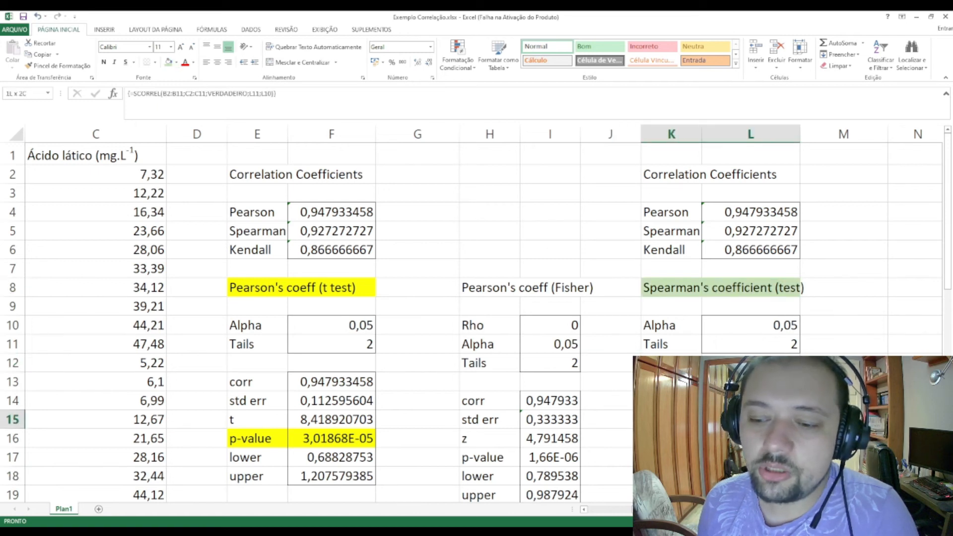
pyautogui.click(581, 355)
pyautogui.click(582, 407)
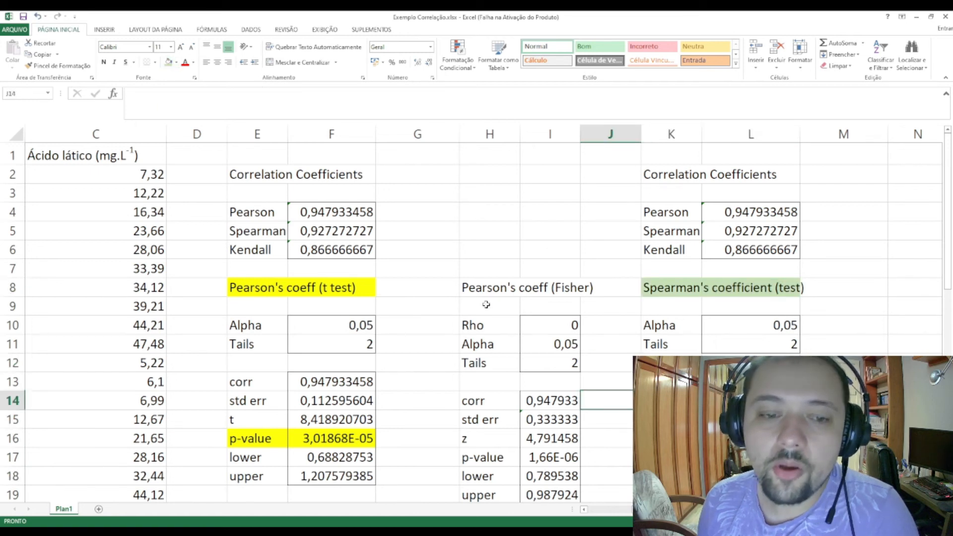
# Step: Compare the Pearson, Spearman and Kendall coefficients in E4:F6 with the Pearson t test block
pyautogui.click(214, 215)
pyautogui.click(213, 230)
pyautogui.moveTo(247, 210); pyautogui.dragTo(310, 248)
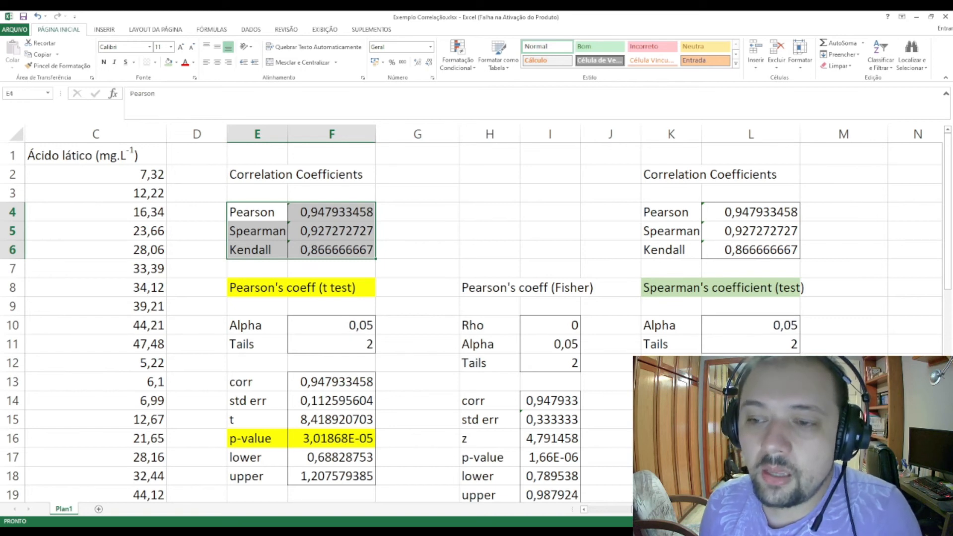
pyautogui.click(843, 476)
pyautogui.click(293, 294)
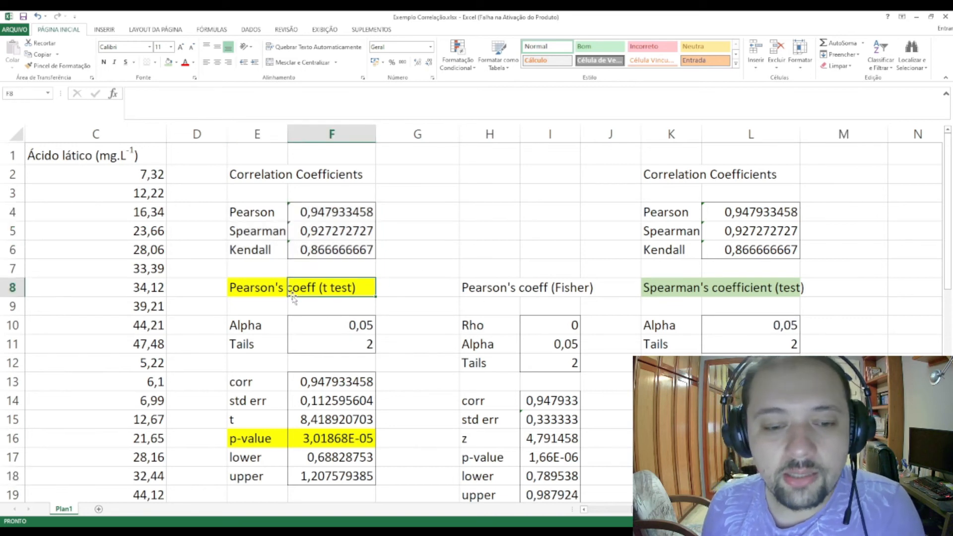
# Step: Make N2 the output cell for a third analysis and open Correlation Tests from Real Statistics
pyautogui.click(934, 509)
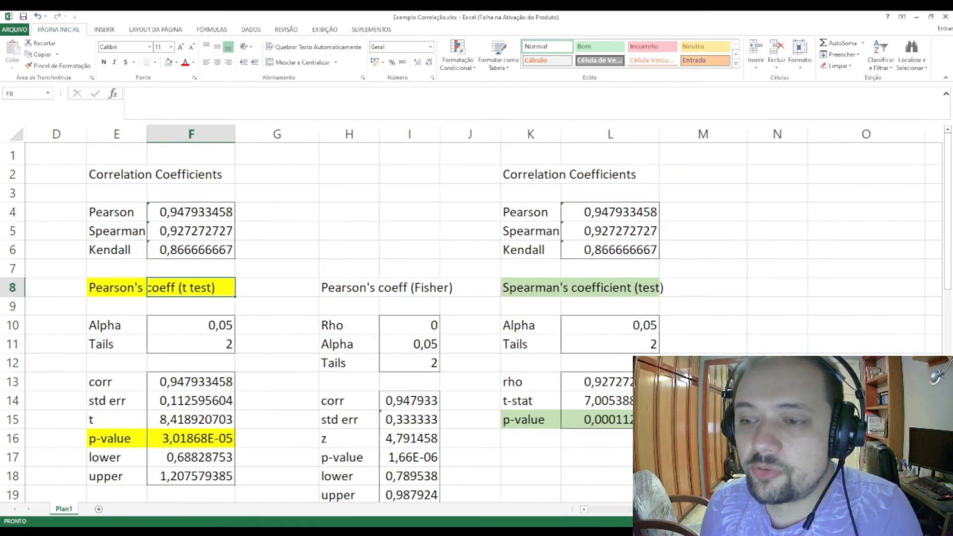
pyautogui.click(772, 161)
pyautogui.click(774, 169)
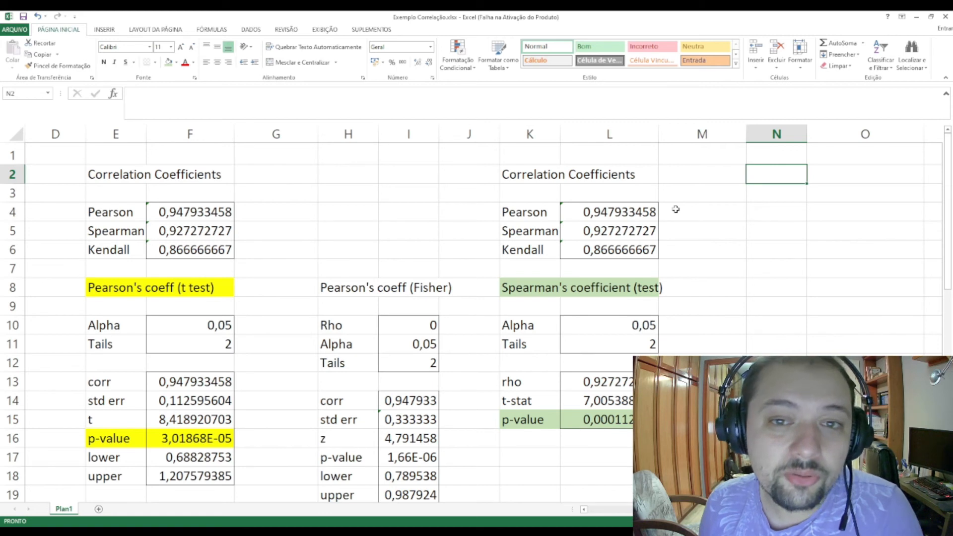
pyautogui.click(372, 30)
pyautogui.click(45, 44)
pyautogui.click(45, 53)
pyautogui.click(517, 207)
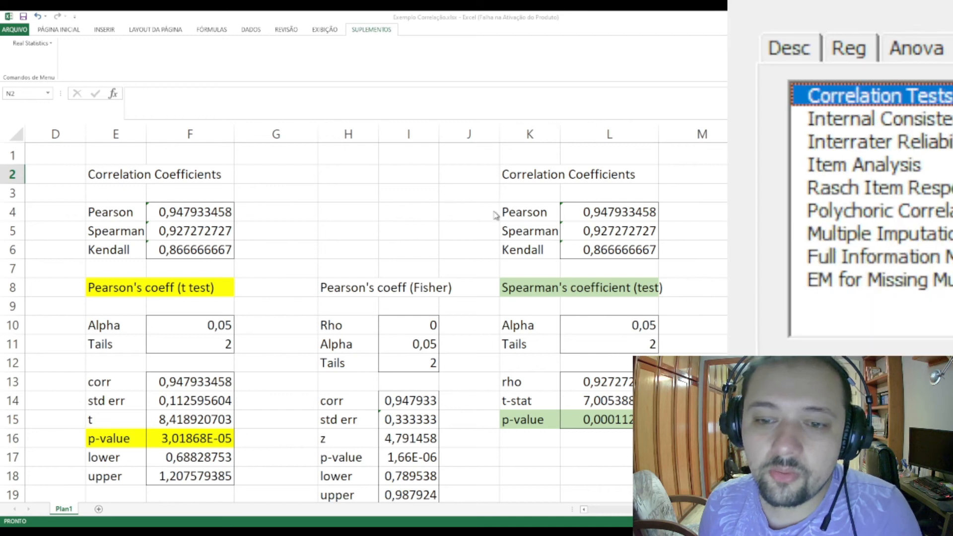
pyautogui.click(552, 213)
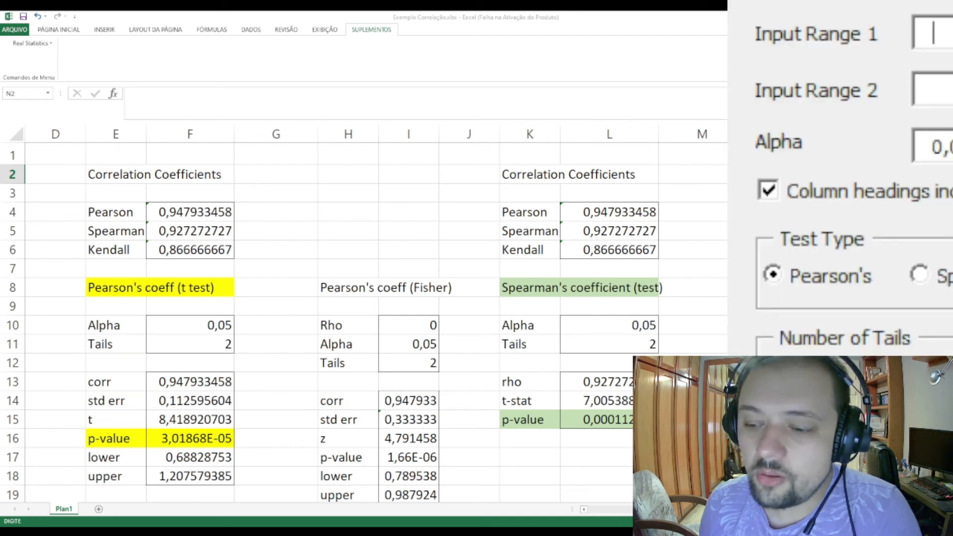
# Step: Run Kendall's correlation test on B2:B11 and C2:C11 for Bebida láctea, with the column headings option turned off
pyautogui.hscroll(-3, 491, 275)
pyautogui.moveTo(257, 174); pyautogui.dragTo(258, 342)
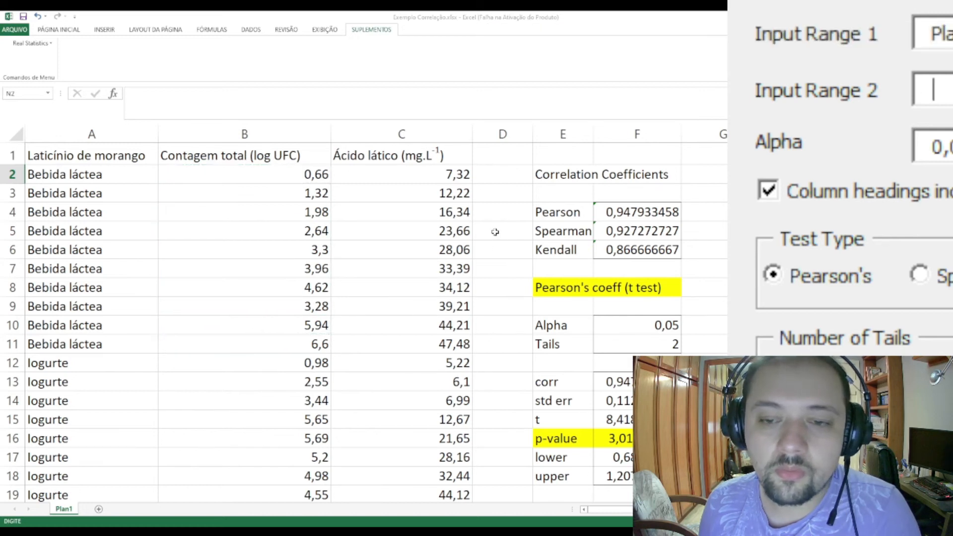
pyautogui.moveTo(351, 171); pyautogui.dragTo(360, 336)
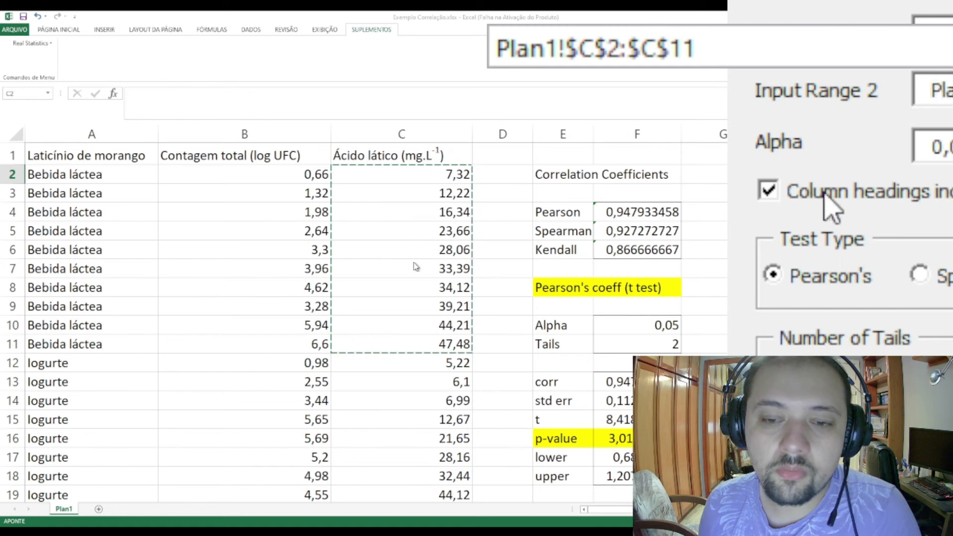
pyautogui.click(833, 196)
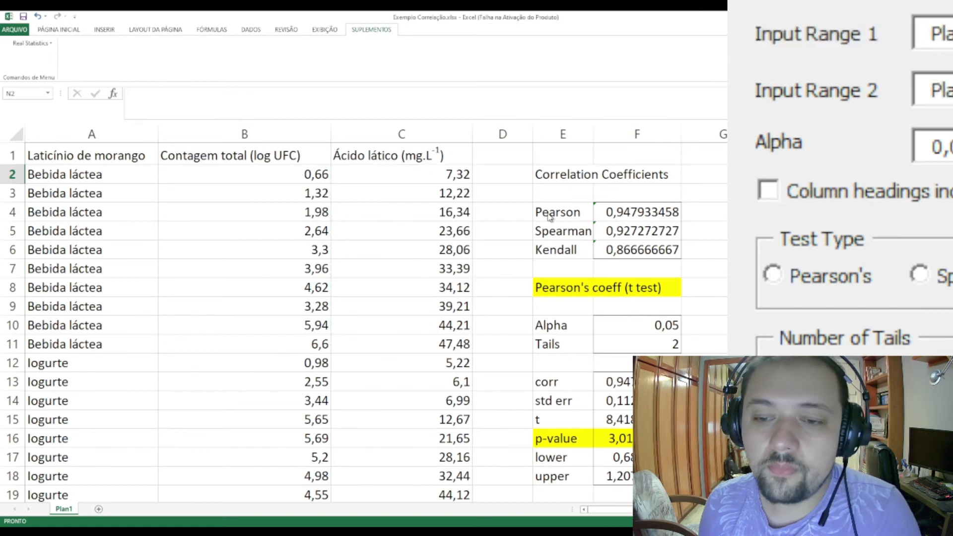
pyautogui.click(547, 214)
# Step: Highlight the Kendall's coefficient (test) heading across N8:O8 with blue fill
pyautogui.moveTo(694, 509); pyautogui.dragTo(773, 509)
pyautogui.moveTo(715, 288); pyautogui.dragTo(755, 283)
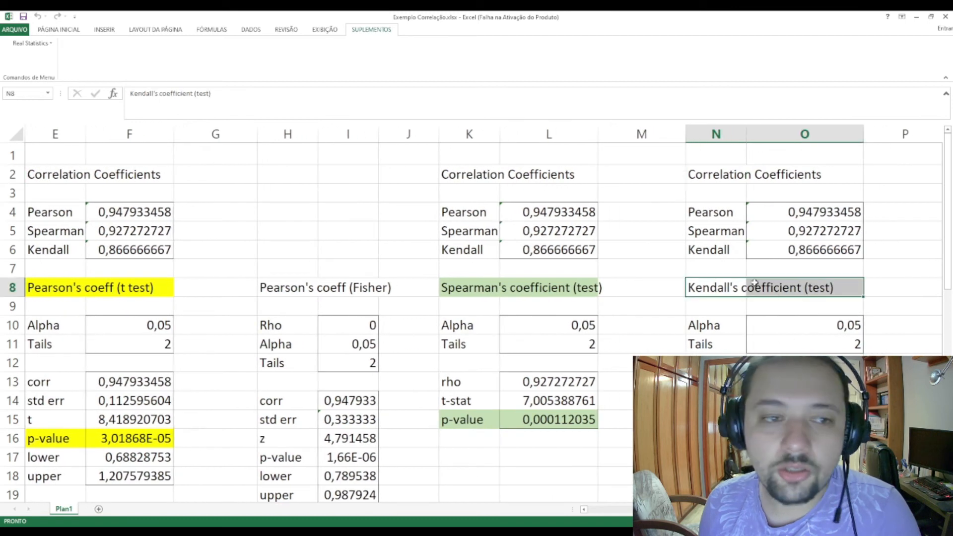
pyautogui.click(78, 31)
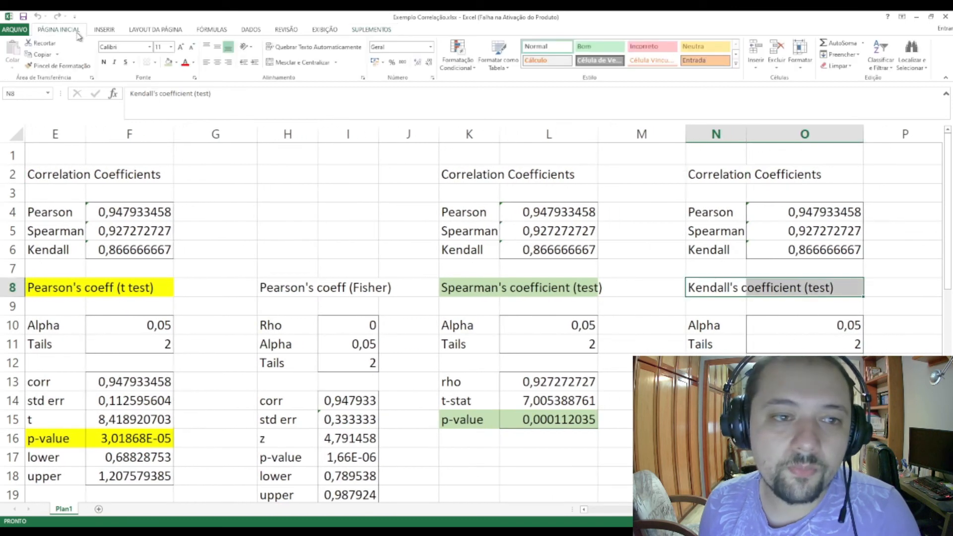
pyautogui.click(168, 62)
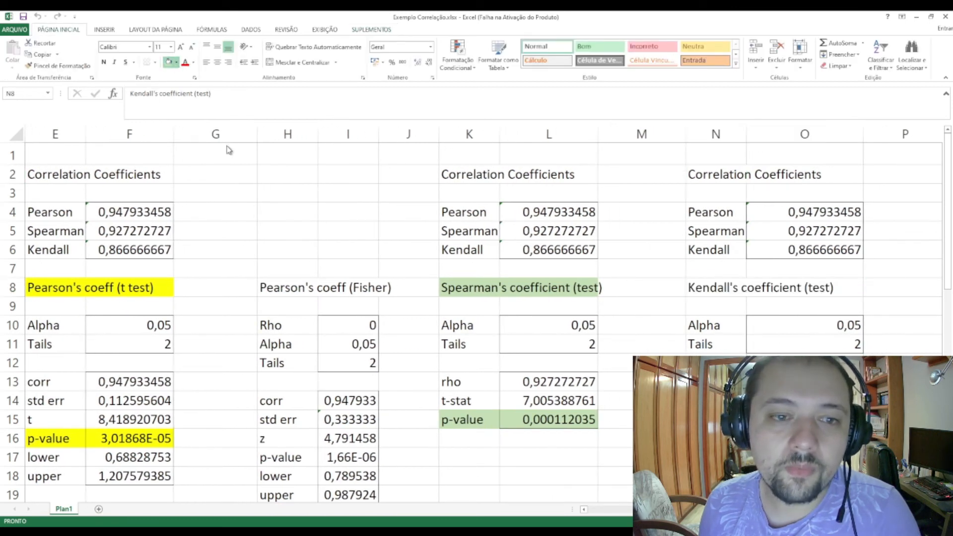
pyautogui.click(203, 86)
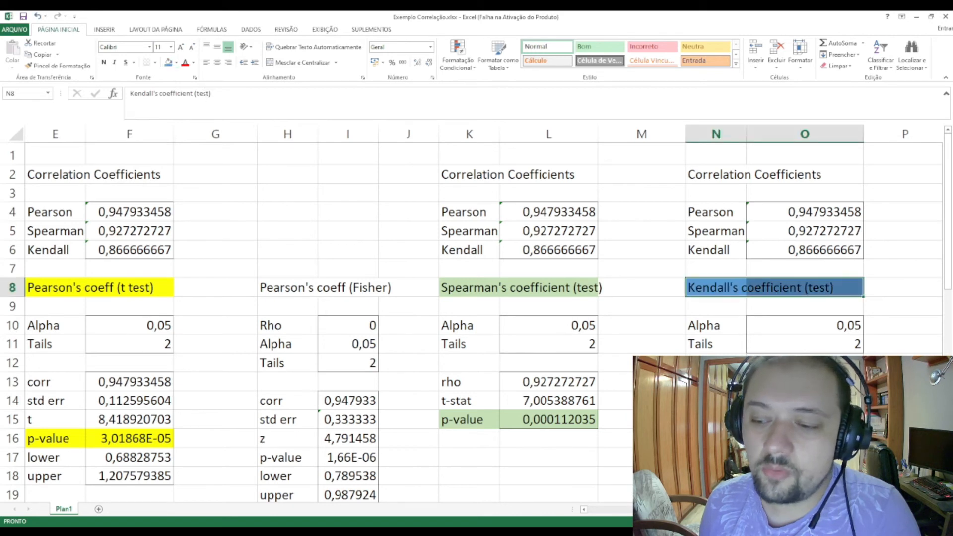
# Step: Highlight cells N17:O17 of the Kendall test block with the same blue fill
pyautogui.moveTo(794, 457); pyautogui.dragTo(724, 457)
pyautogui.click(165, 63)
pyautogui.moveTo(325, 253); pyautogui.dragTo(312, 254)
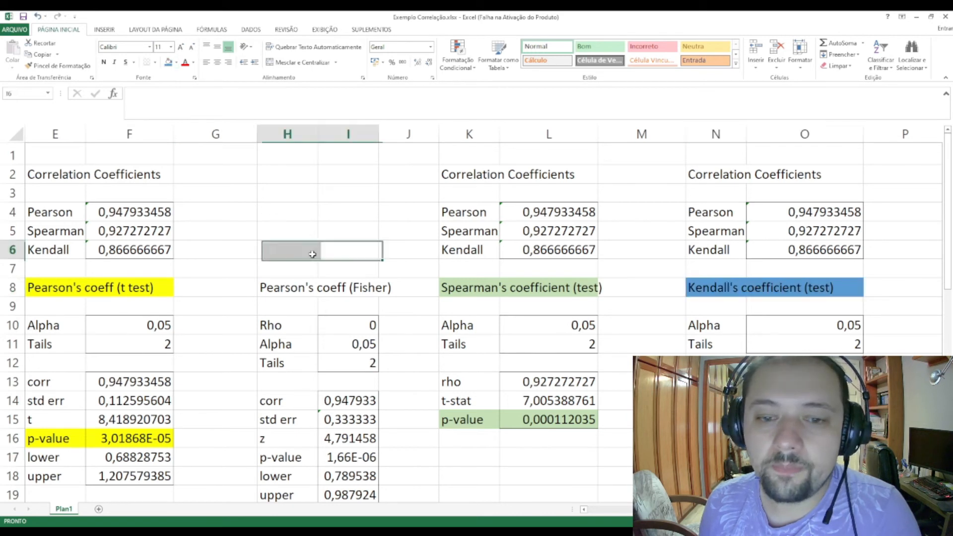
# Step: Review the three test blocks against the Bebida láctea total count values in column B
pyautogui.moveTo(720, 509)
pyautogui.mouseDown()
pyautogui.moveTo(707, 509)
pyautogui.moveTo(719, 509)
pyautogui.mouseUp()
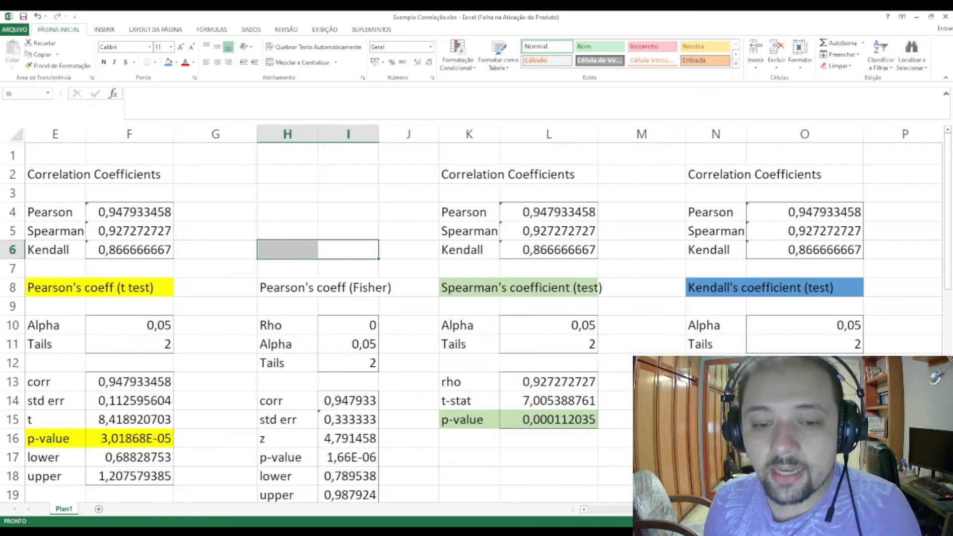
pyautogui.moveTo(720, 509); pyautogui.dragTo(699, 509)
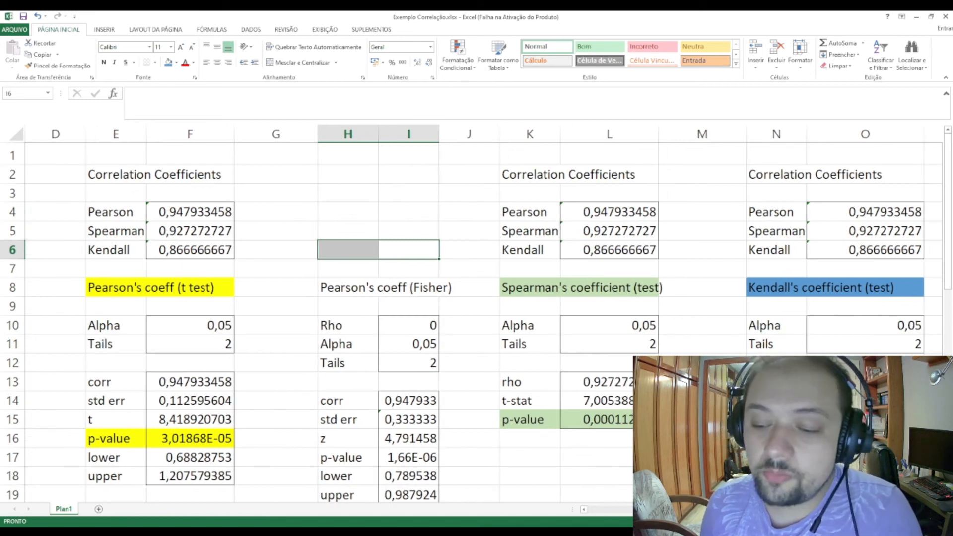
pyautogui.moveTo(699, 510); pyautogui.dragTo(590, 511)
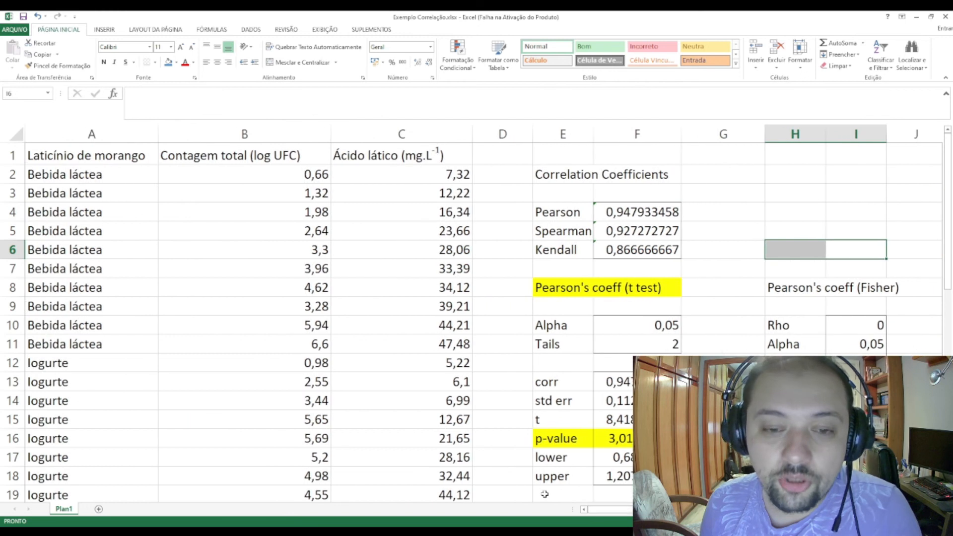
pyautogui.click(525, 395)
pyautogui.click(265, 268)
pyautogui.click(228, 342)
pyautogui.click(188, 172)
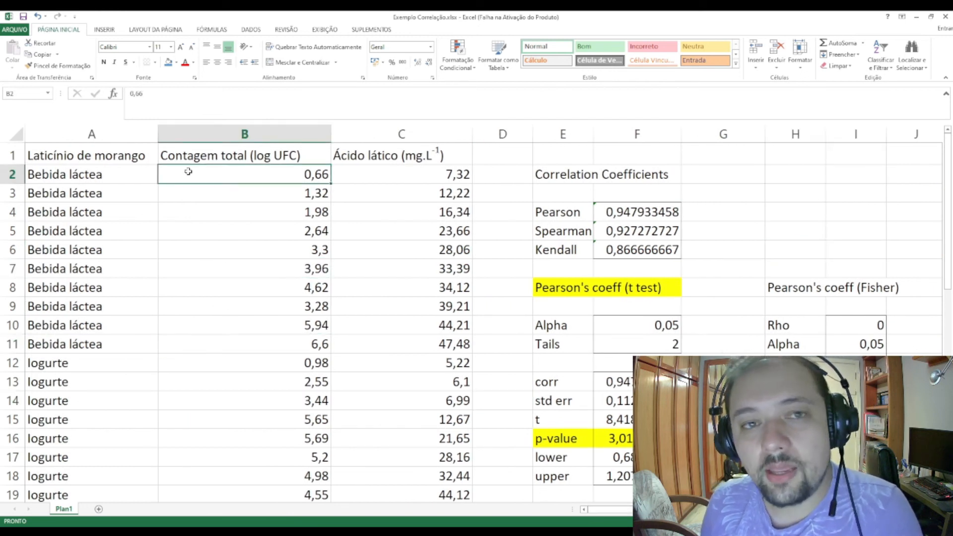
pyautogui.click(187, 204)
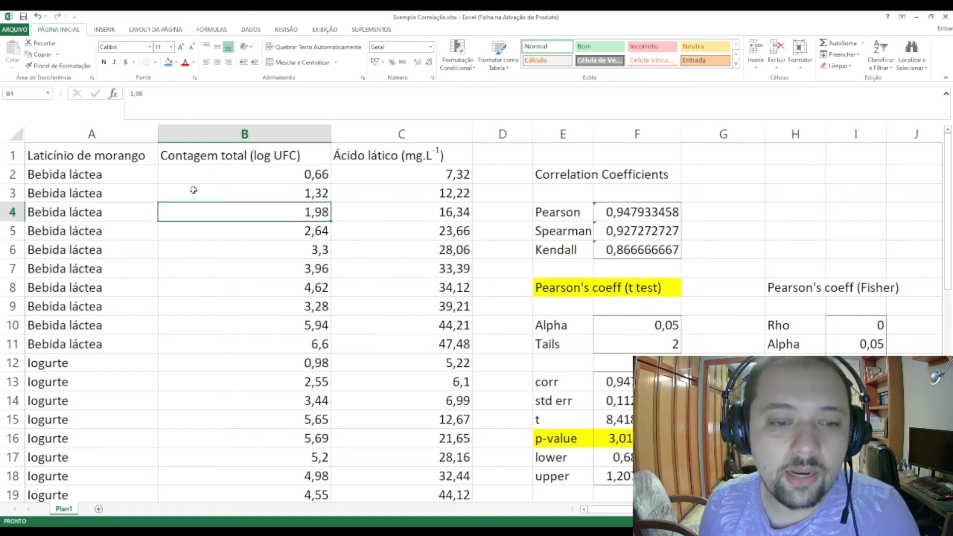
pyautogui.click(187, 169)
# Step: Preview the recommended charts and the full list of chart types for the Bebida láctea data in B2:C11
pyautogui.moveTo(186, 169); pyautogui.dragTo(374, 352)
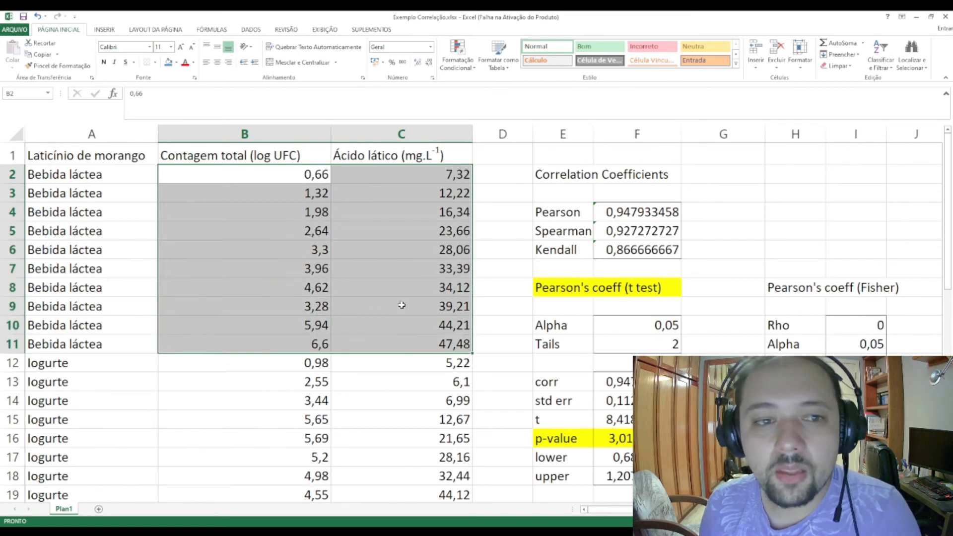
pyautogui.click(101, 30)
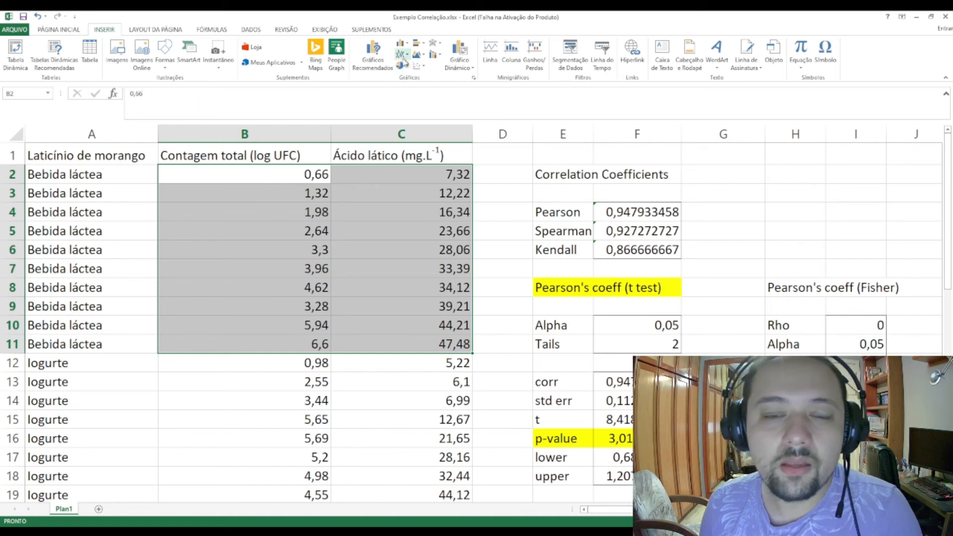
pyautogui.click(380, 63)
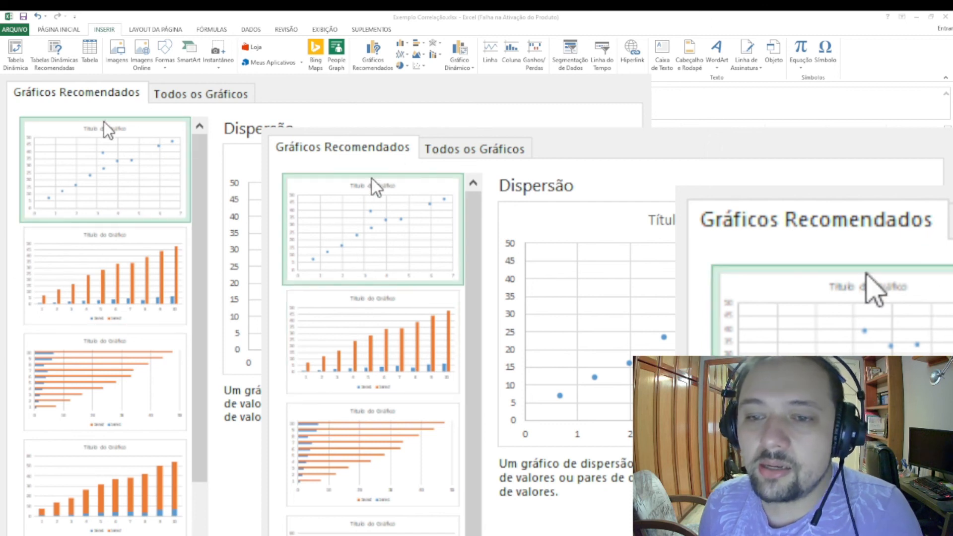
pyautogui.click(202, 94)
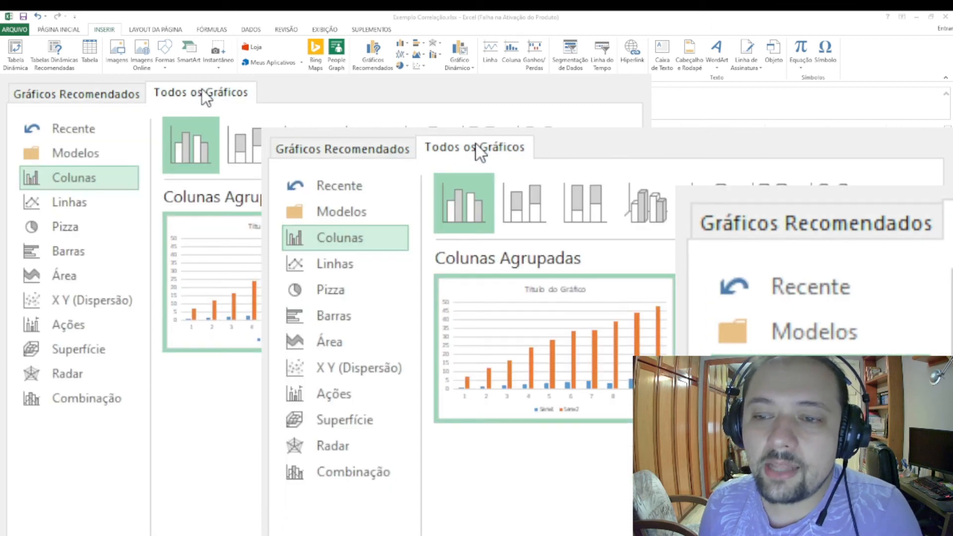
pyautogui.click(346, 262)
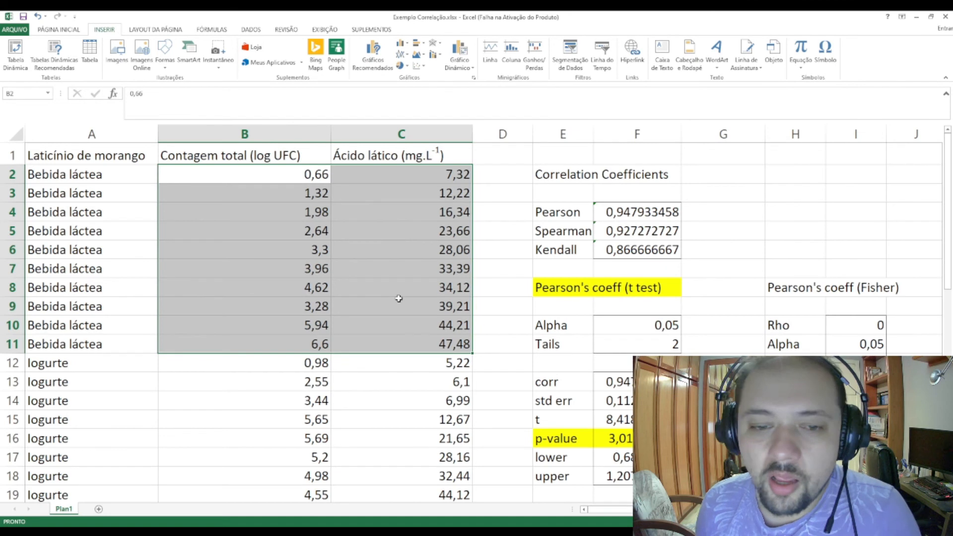
# Step: Examine the total count data in B1:B11 alongside the lactic acid column and the Pearson results
pyautogui.click(220, 229)
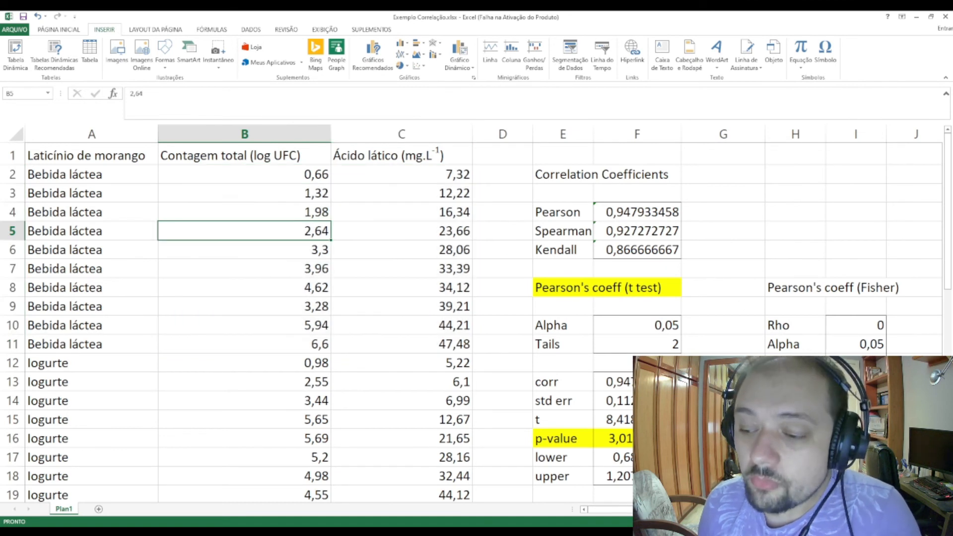
pyautogui.hscroll(1, 476, 318)
pyautogui.hscroll(1, 465, 242)
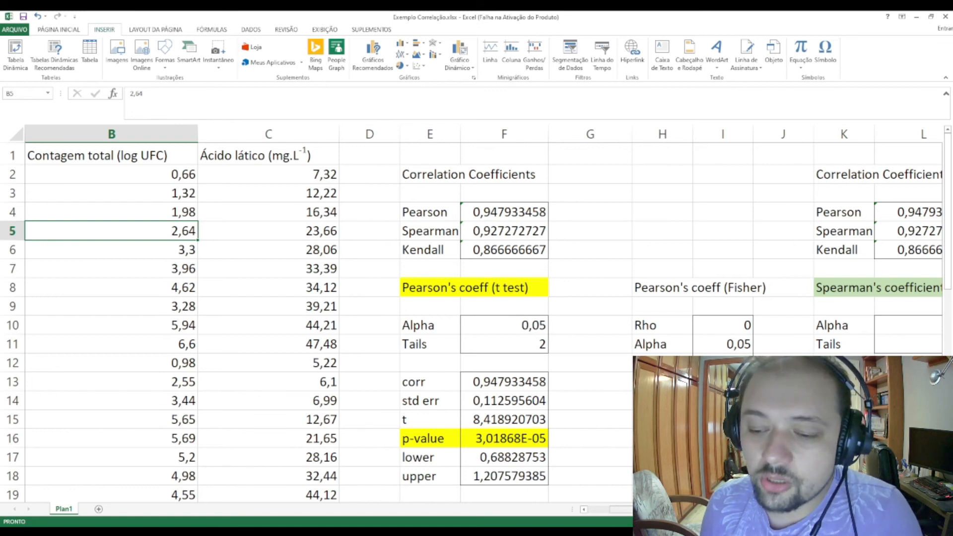
pyautogui.moveTo(660, 509); pyautogui.dragTo(639, 509)
pyautogui.click(322, 271)
pyautogui.moveTo(226, 150); pyautogui.dragTo(223, 336)
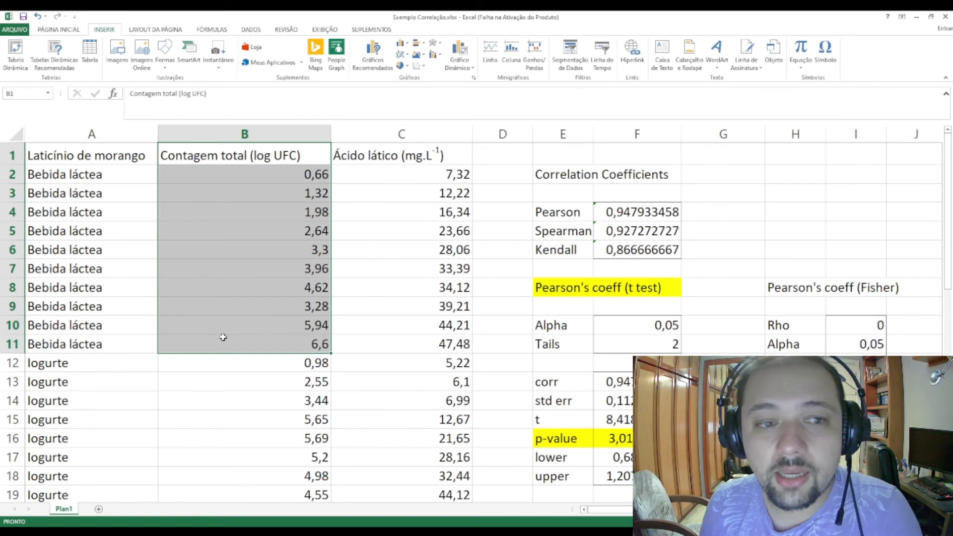
pyautogui.click(414, 347)
pyautogui.click(272, 176)
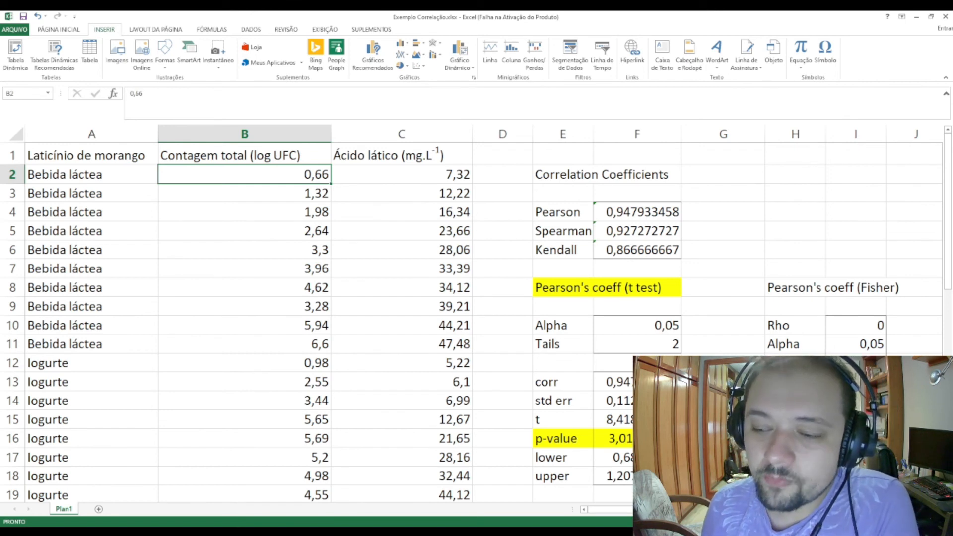
# Step: Make E23 the output cell for the Iogurte analysis and open Correlation Tests from Real Statistics
pyautogui.scroll(-1, 556, 188)
pyautogui.scroll(1, 556, 189)
pyautogui.scroll(-4, 557, 189)
pyautogui.scroll(1, 602, 325)
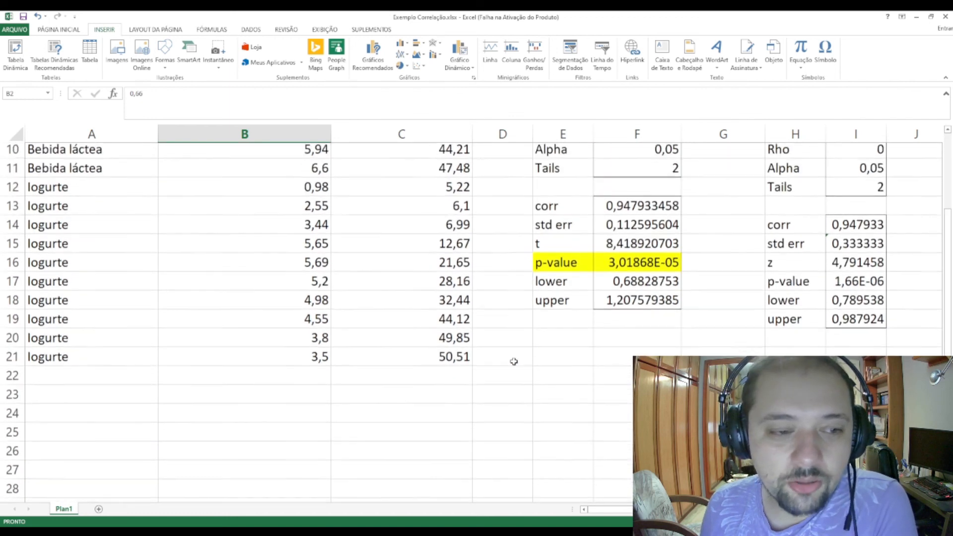
pyautogui.click(558, 403)
pyautogui.scroll(1, 563, 412)
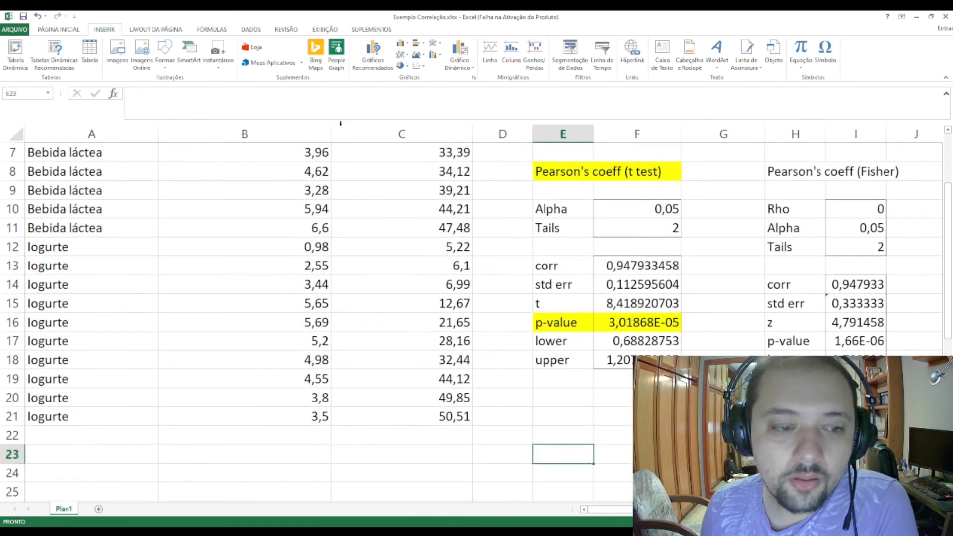
pyautogui.click(366, 28)
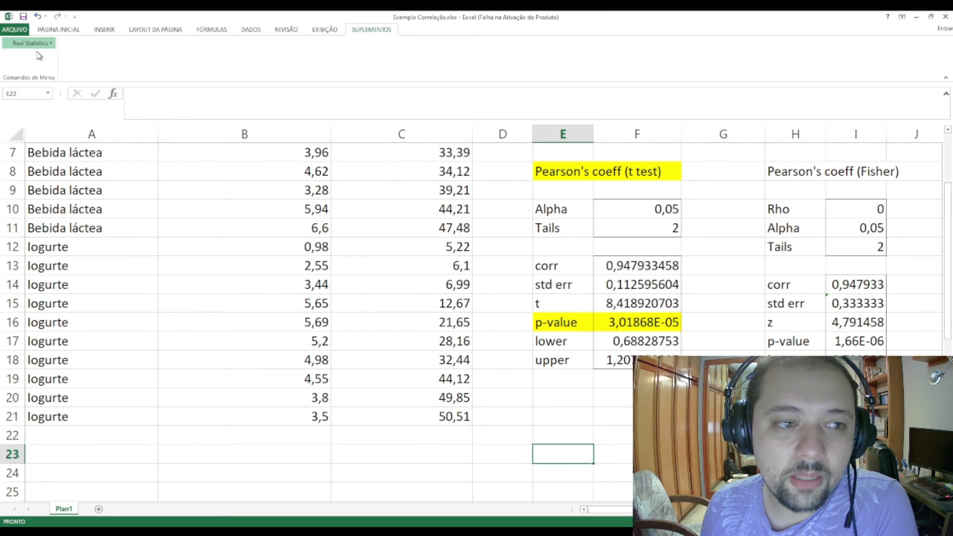
pyautogui.hotkey('ctrl', 'm')
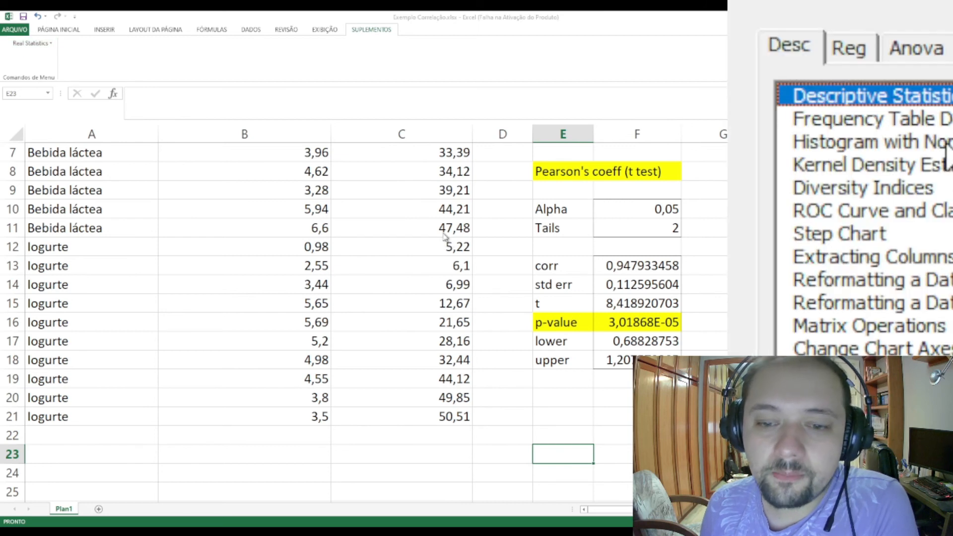
pyautogui.press('Escape')
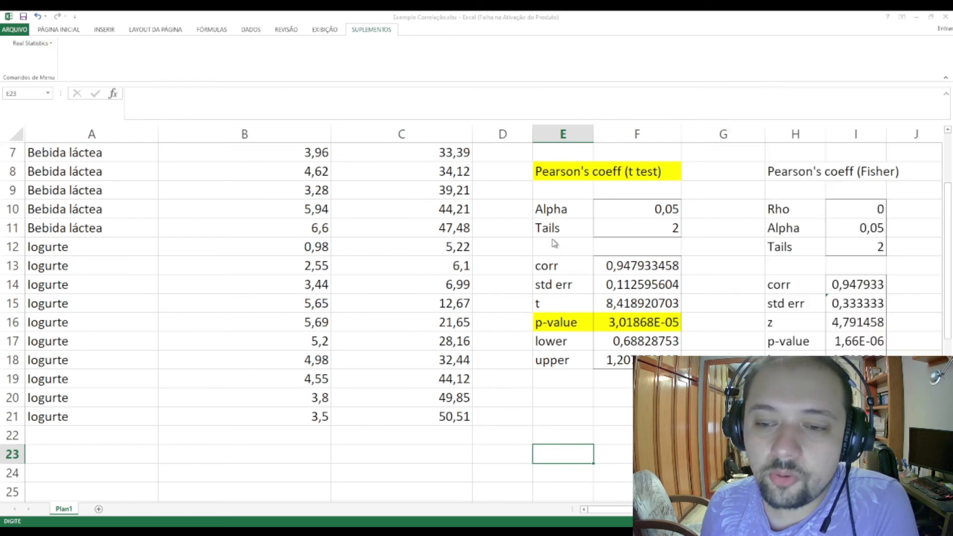
pyautogui.click(494, 217)
pyautogui.click(544, 210)
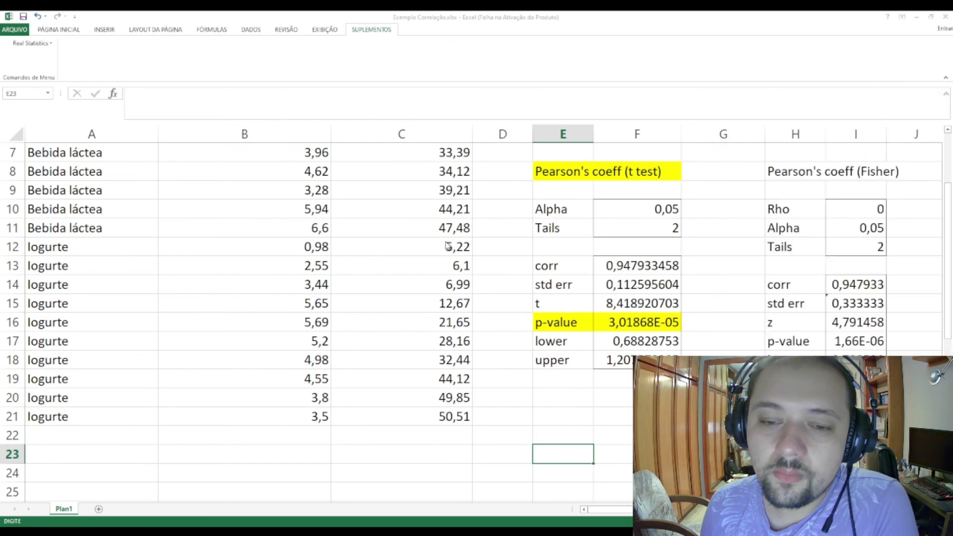
# Step: Run Pearson's correlation test on B12:B21 and C12:C21 for Iogurte, with the column headings option turned off
pyautogui.moveTo(290, 245); pyautogui.dragTo(286, 407)
pyautogui.press('Return')
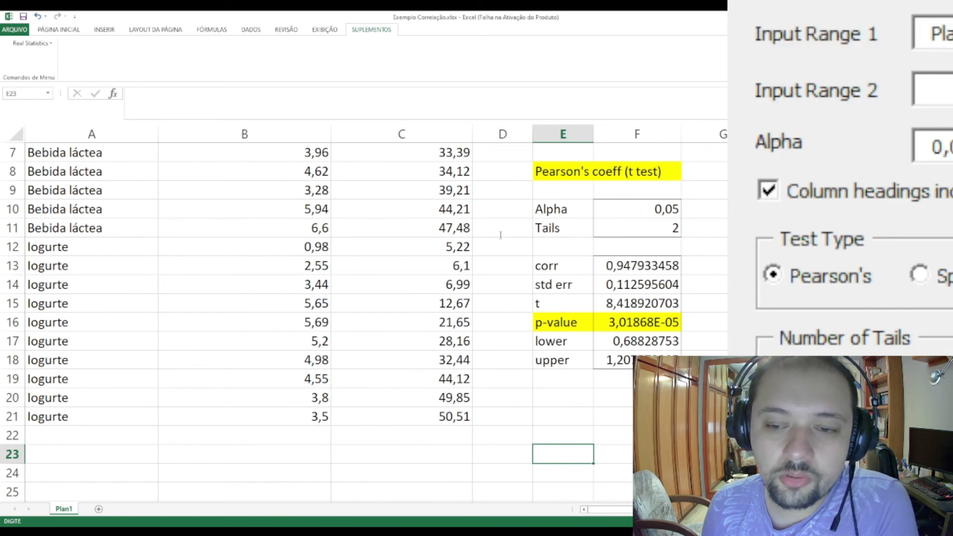
pyautogui.moveTo(361, 245); pyautogui.dragTo(370, 413)
pyautogui.click(796, 192)
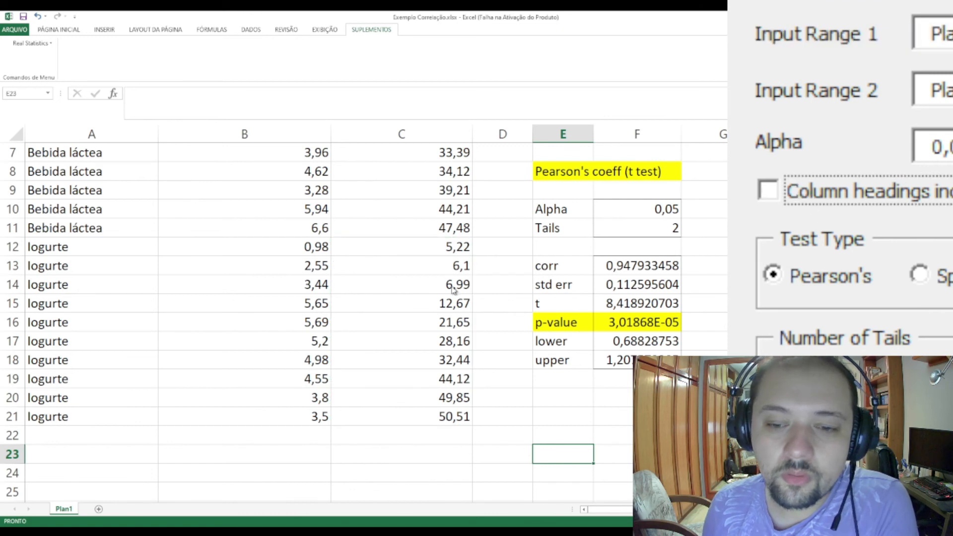
pyautogui.press('Return')
# Step: Compare the Iogurte coefficients in E25:F27 with the Bebida láctea ones in E4:F6 and inspect the Iogurte p-value in F37
pyautogui.scroll(-4, 548, 219)
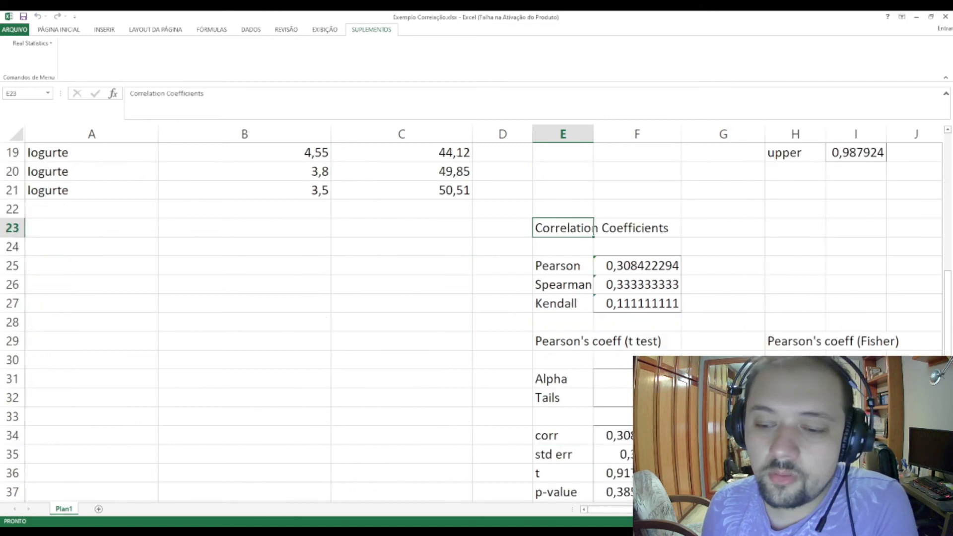
pyautogui.scroll(2, 548, 218)
pyautogui.scroll(2, 763, 347)
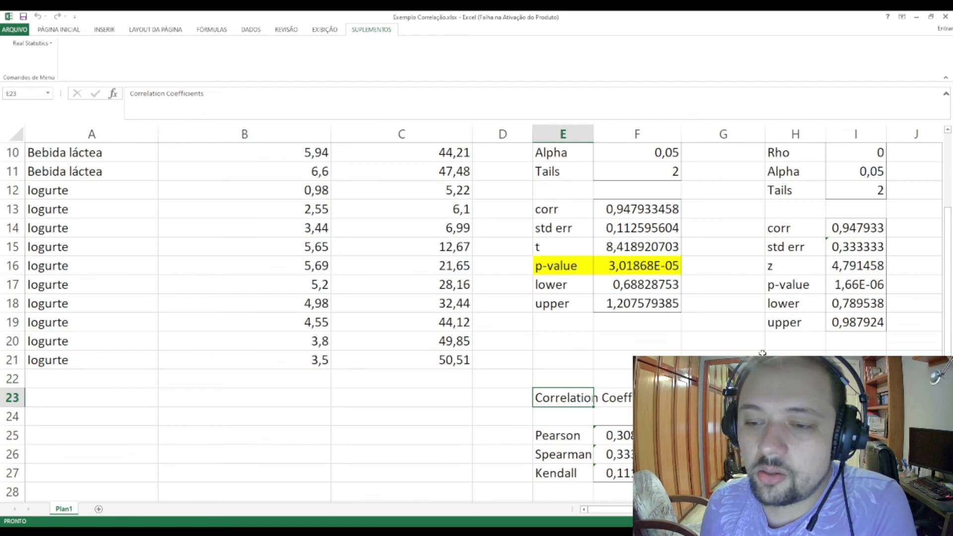
pyautogui.scroll(-2, 763, 347)
pyautogui.moveTo(546, 382); pyautogui.dragTo(627, 397)
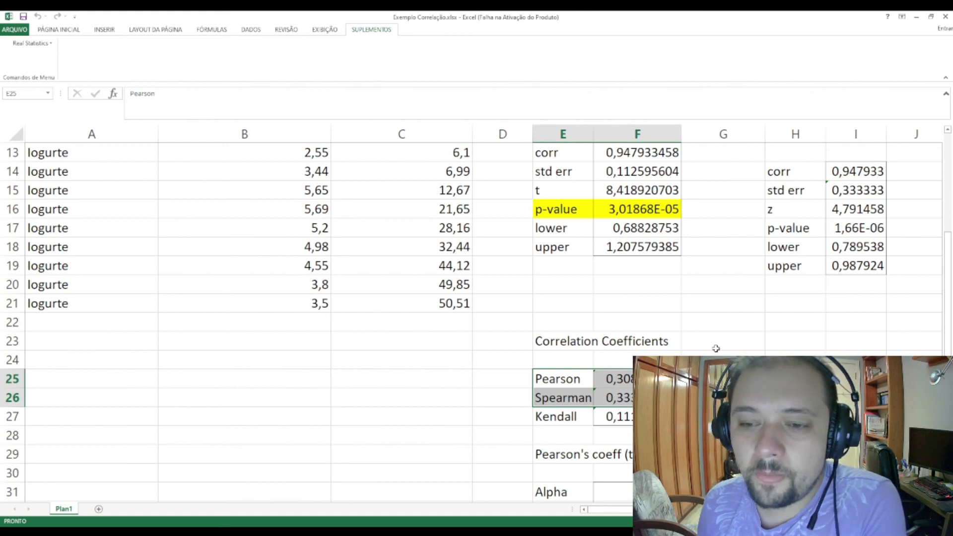
pyautogui.scroll(4, 716, 349)
pyautogui.moveTo(554, 209); pyautogui.dragTo(645, 237)
pyautogui.scroll(-7, 677, 261)
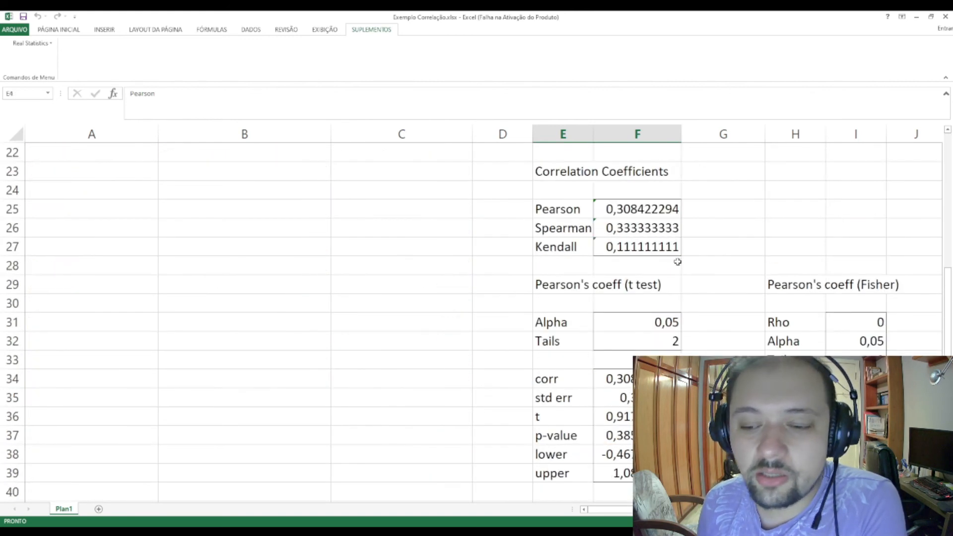
pyautogui.click(608, 435)
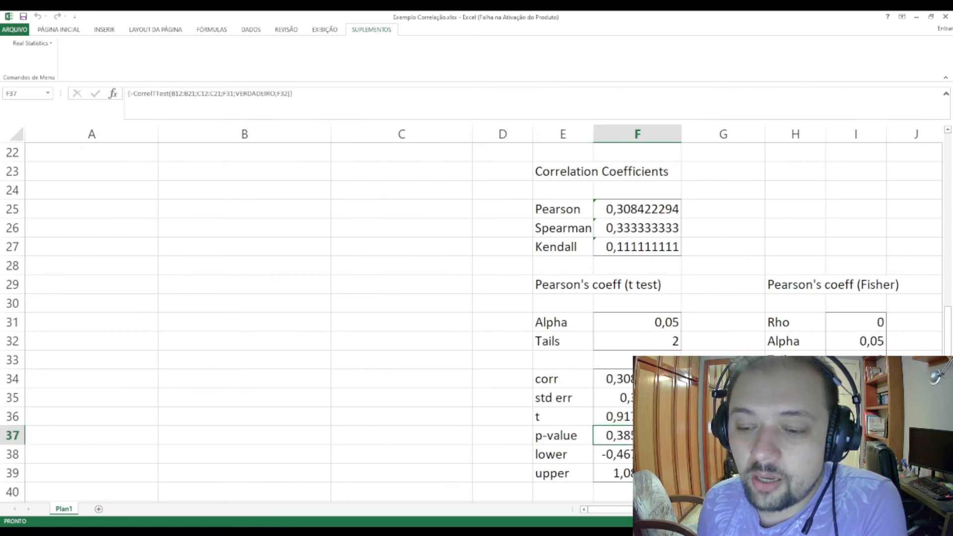
# Step: Inspect the Iogurte Pearson t-test p-value in E37:F37 together with the Pearson coefficient in E25:F25
pyautogui.moveTo(549, 437); pyautogui.dragTo(620, 440)
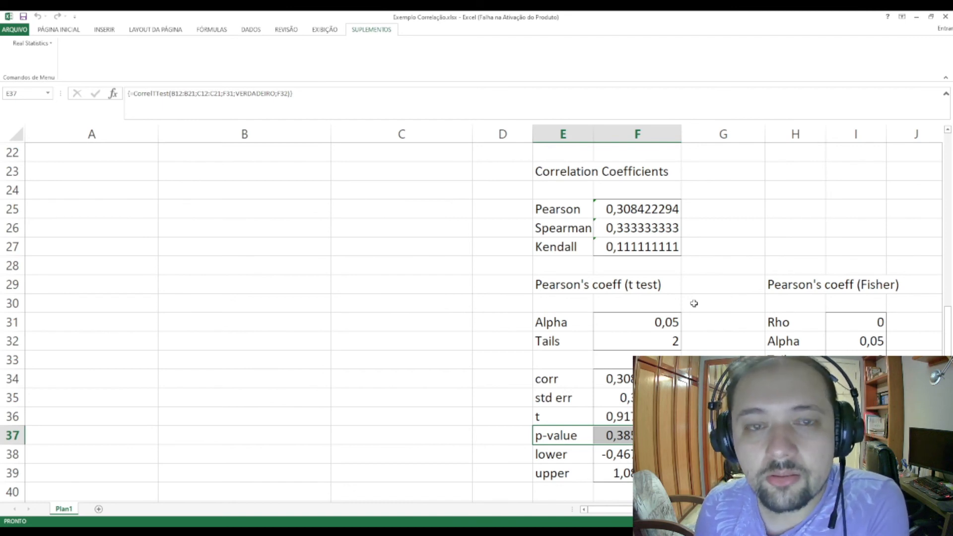
pyautogui.moveTo(571, 209); pyautogui.dragTo(624, 210)
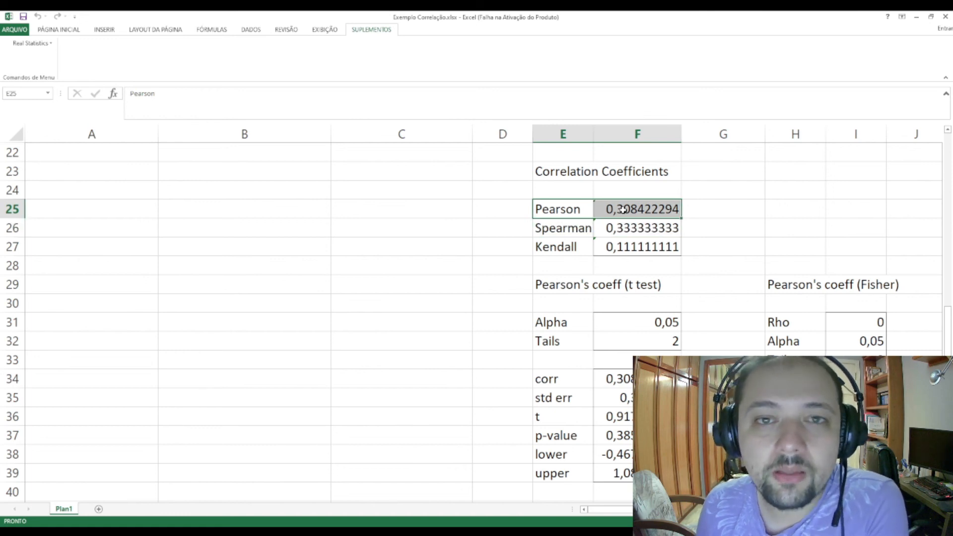
# Step: Make K24 the output cell for the Iogurte Spearman analysis and open Correlation Tests from Real Statistics
pyautogui.scroll(1, 509, 302)
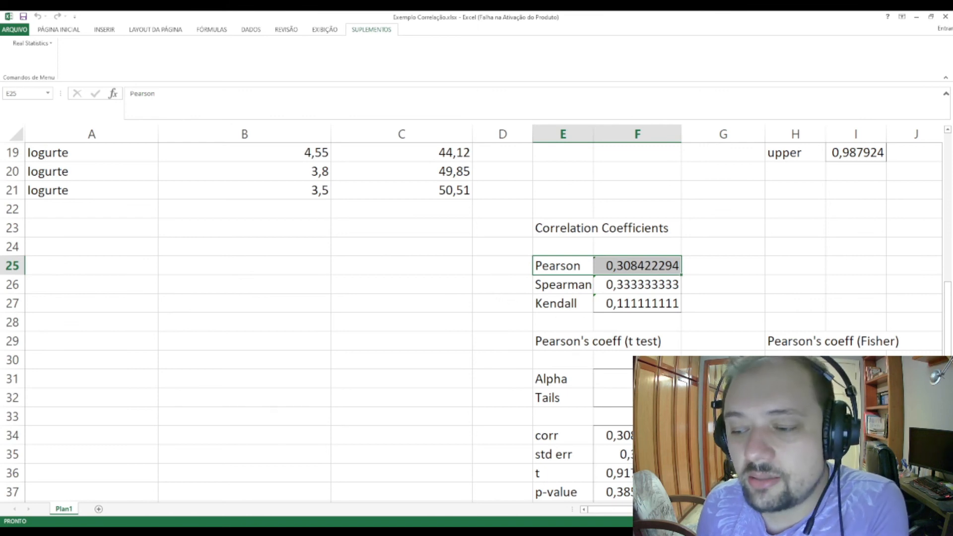
pyautogui.hscroll(5, 516, 253)
pyautogui.click(526, 247)
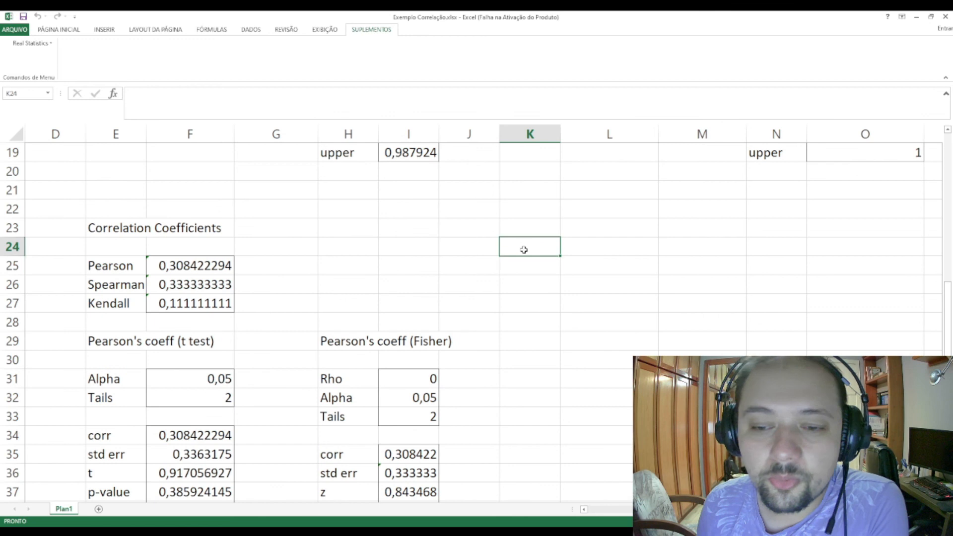
pyautogui.click(31, 43)
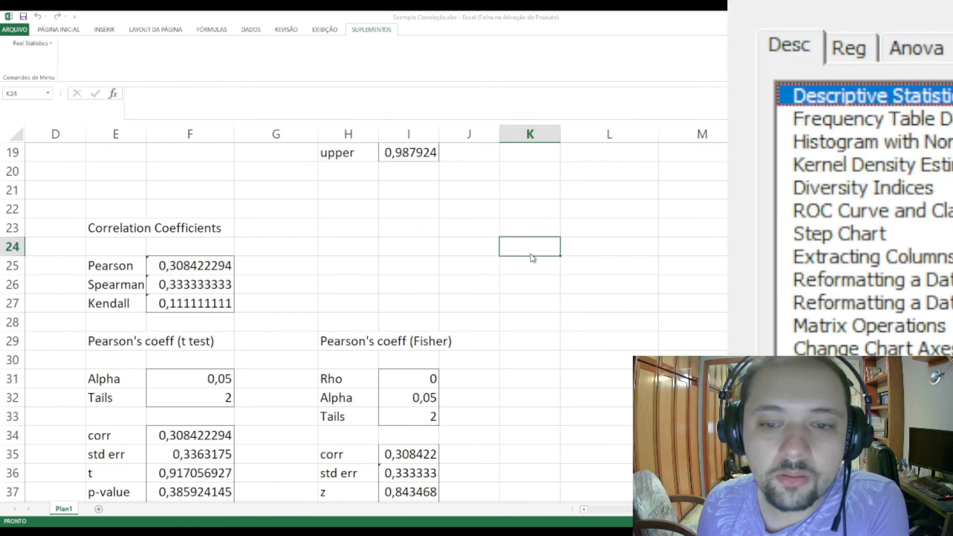
pyautogui.click(497, 206)
pyautogui.click(545, 212)
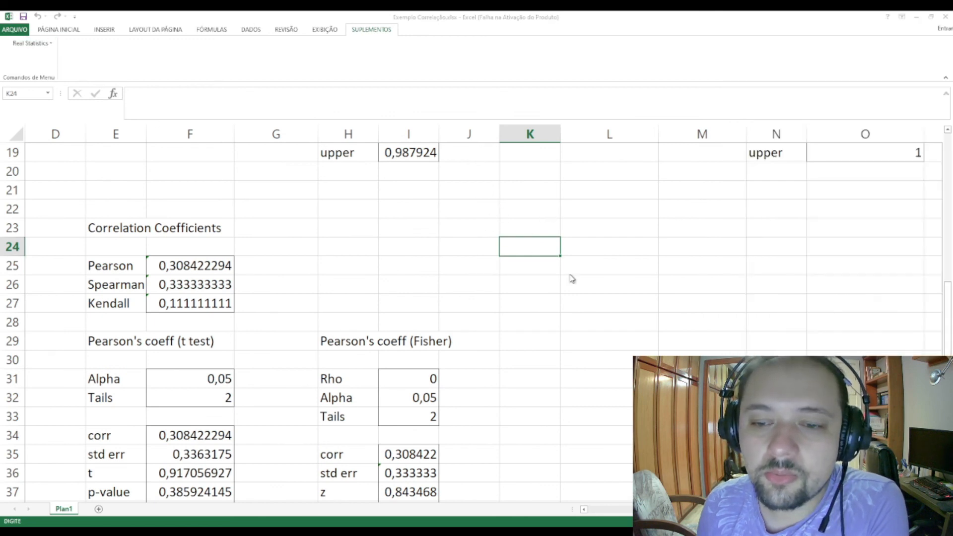
# Step: Run Spearman's correlation test on B12:B21 and C12:C21 for Iogurte, with the column headings option turned off
pyautogui.moveTo(649, 509); pyautogui.dragTo(586, 493)
pyautogui.scroll(6, 315, 382)
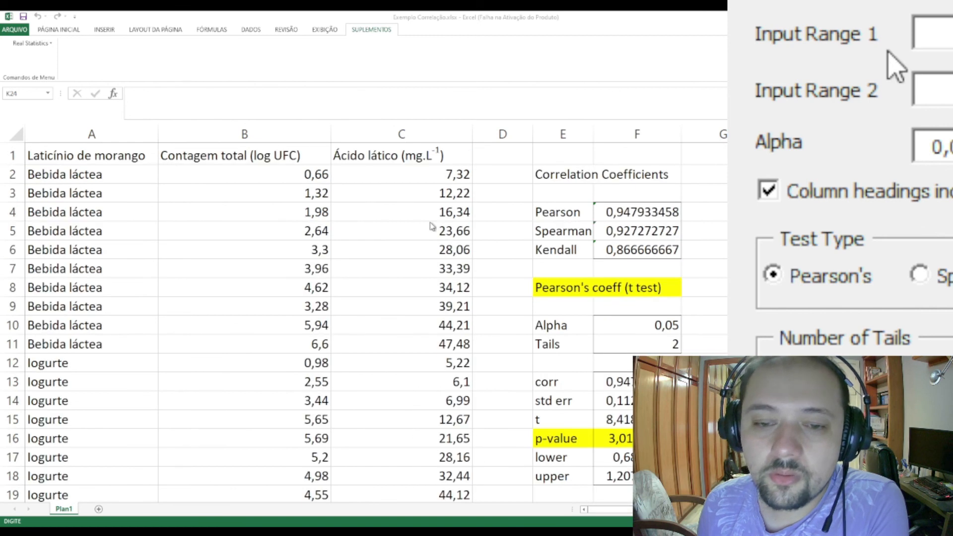
pyautogui.scroll(-1, 247, 351)
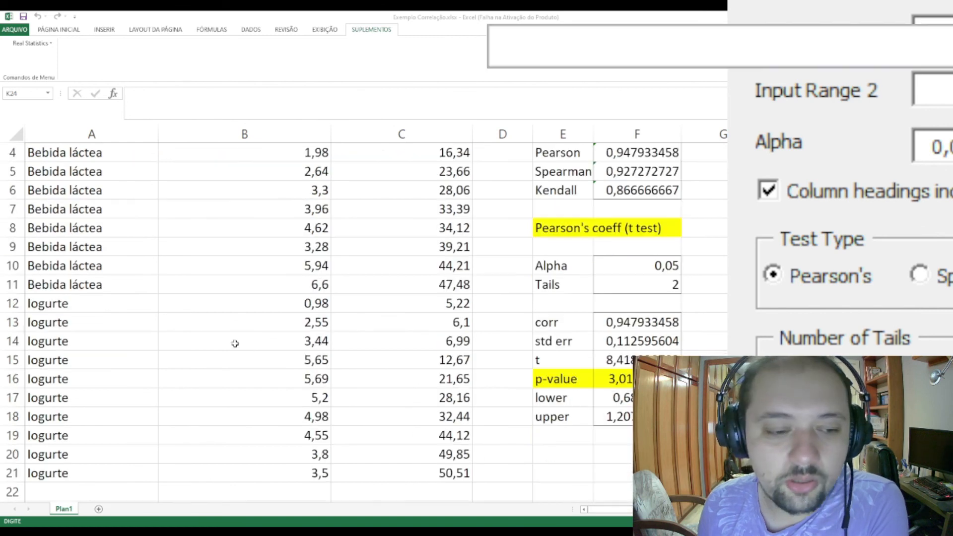
pyautogui.moveTo(228, 303); pyautogui.dragTo(240, 464)
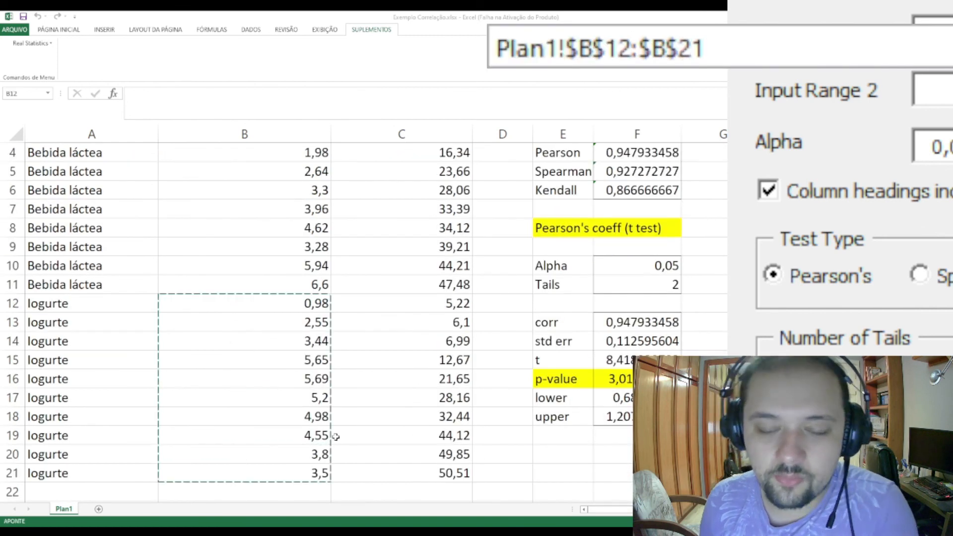
pyautogui.moveTo(385, 305); pyautogui.dragTo(375, 471)
pyautogui.click(824, 197)
pyautogui.click(918, 274)
pyautogui.click(683, 213)
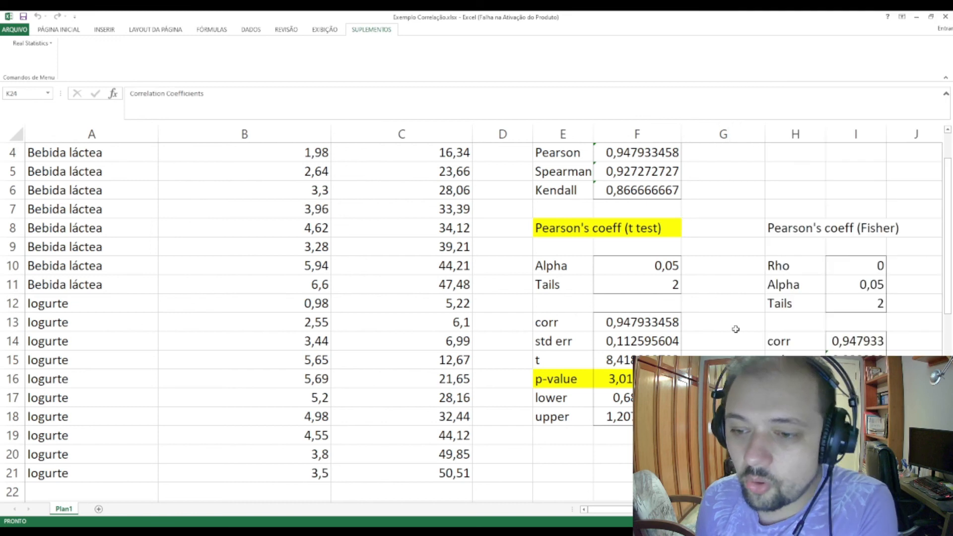
# Step: Fill the Iogurte Spearman p-value label and result in K37:L37 with blue
pyautogui.scroll(-7, 735, 329)
pyautogui.hscroll(3, 483, 321)
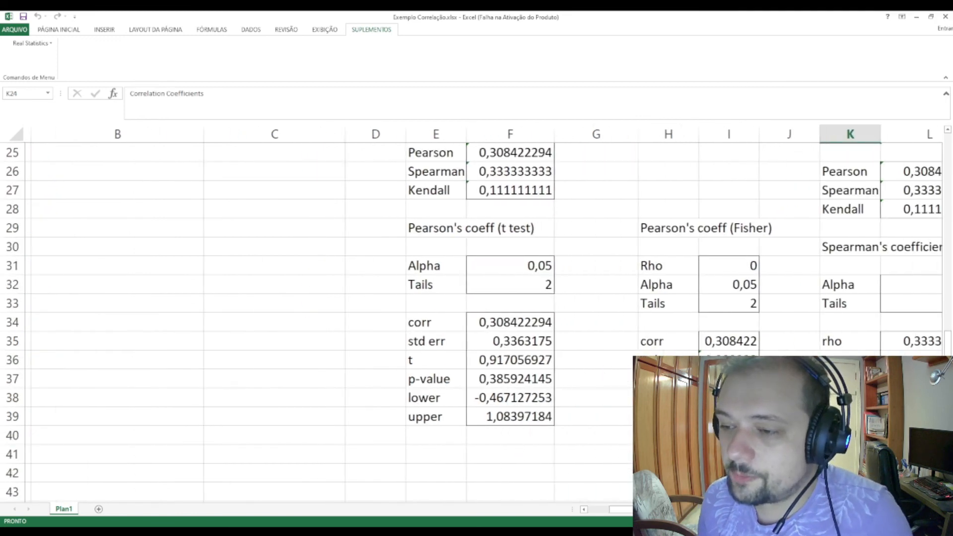
pyautogui.scroll(1, 483, 321)
pyautogui.scroll(1, 483, 322)
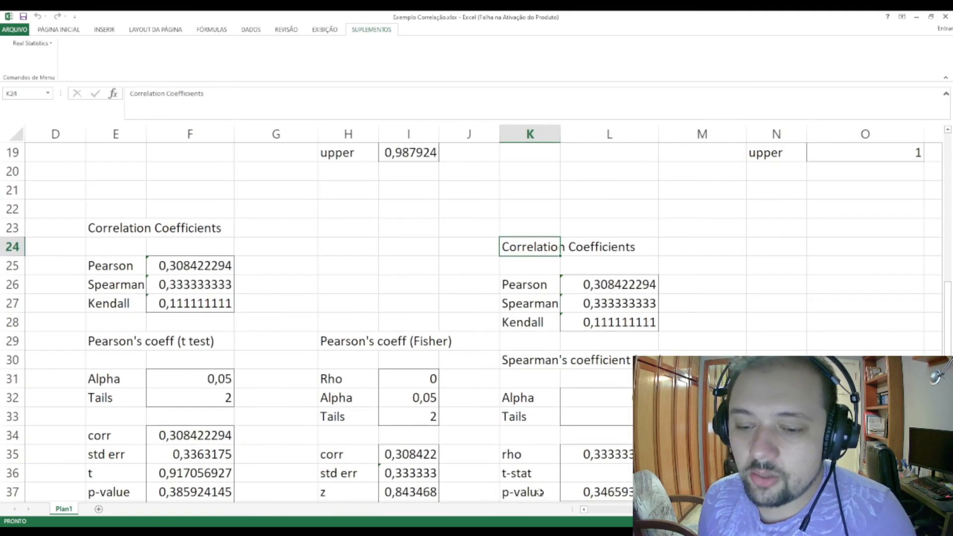
pyautogui.moveTo(529, 492); pyautogui.dragTo(610, 492)
pyautogui.click(58, 29)
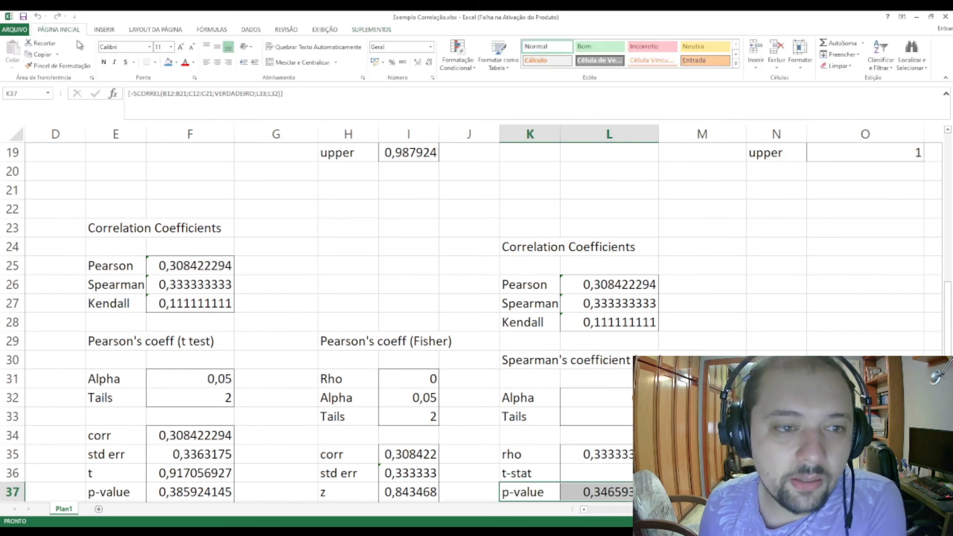
pyautogui.click(169, 62)
pyautogui.click(702, 417)
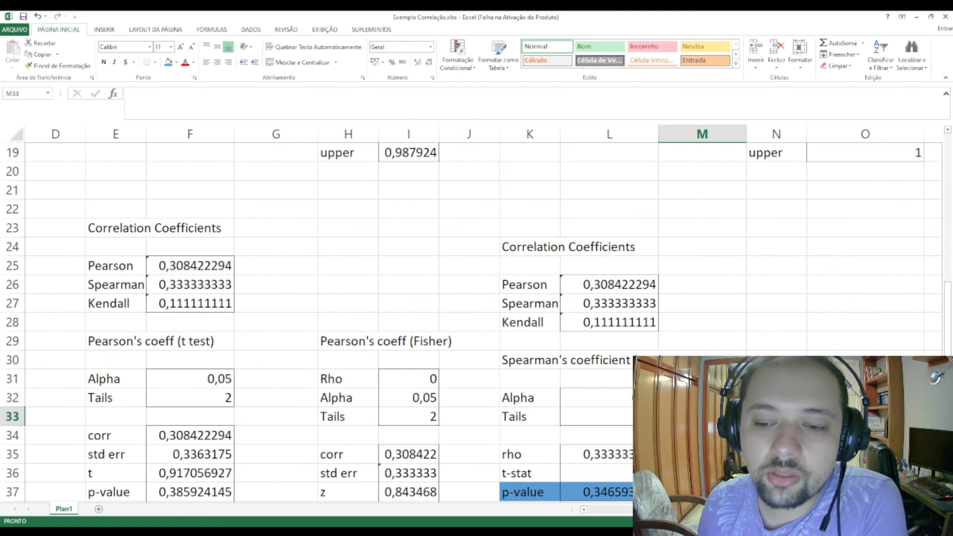
# Step: Review the Iogurte Spearman coefficient in K27:L27, and compare the Iogurte data in A12:C21 with the Bebida láctea data in A2:C11
pyautogui.moveTo(527, 302); pyautogui.dragTo(598, 303)
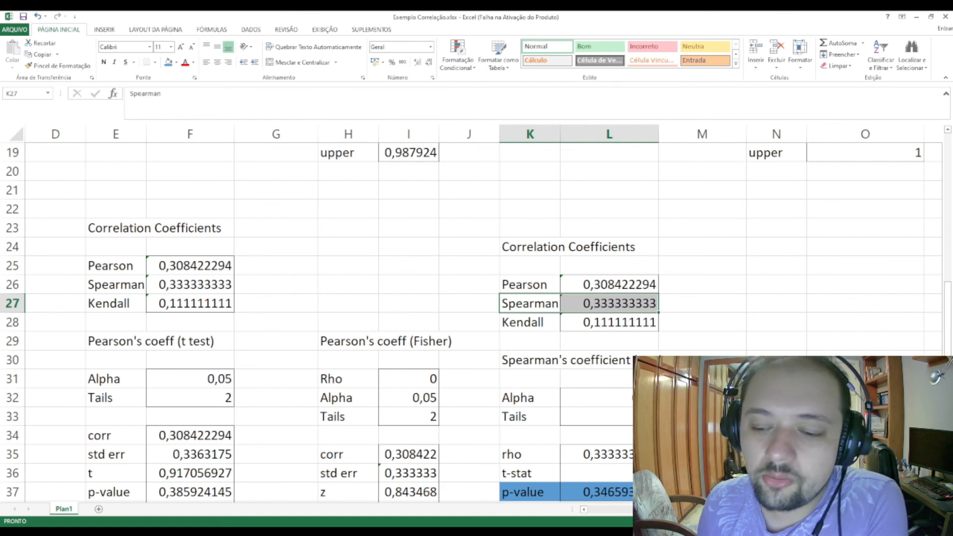
pyautogui.hscroll(-3, 476, 318)
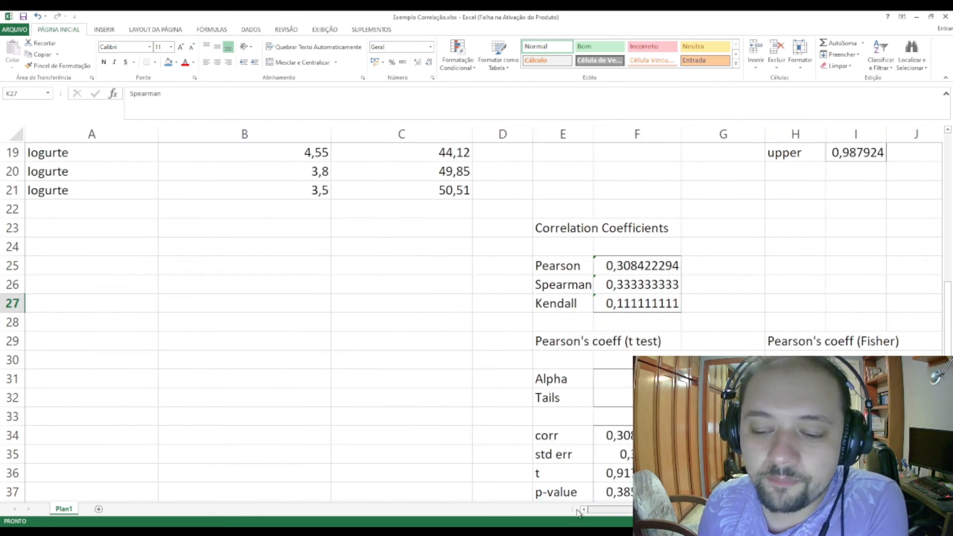
pyautogui.click(442, 392)
pyautogui.scroll(6, 442, 392)
pyautogui.scroll(-1, 229, 357)
pyautogui.moveTo(85, 301); pyautogui.dragTo(418, 475)
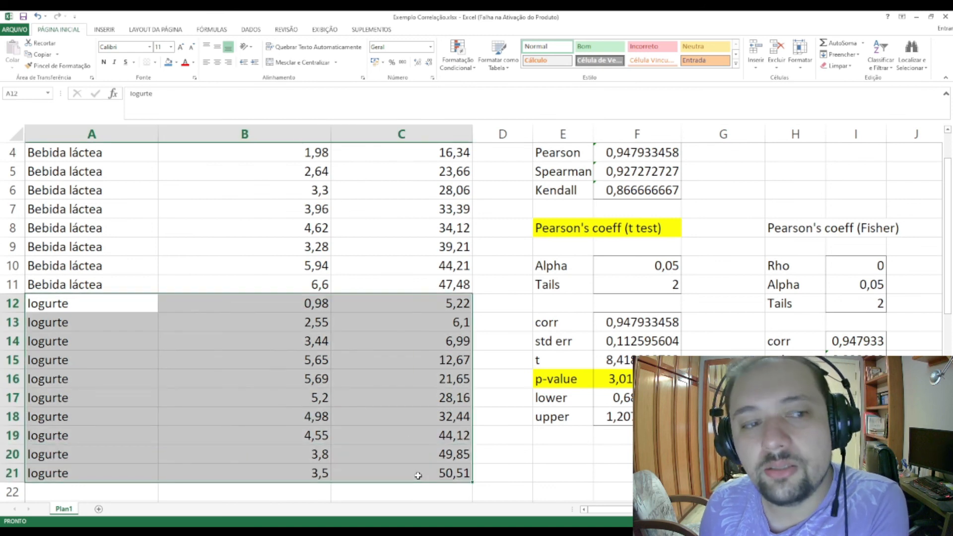
pyautogui.scroll(1, 417, 475)
pyautogui.moveTo(92, 174); pyautogui.dragTo(419, 347)
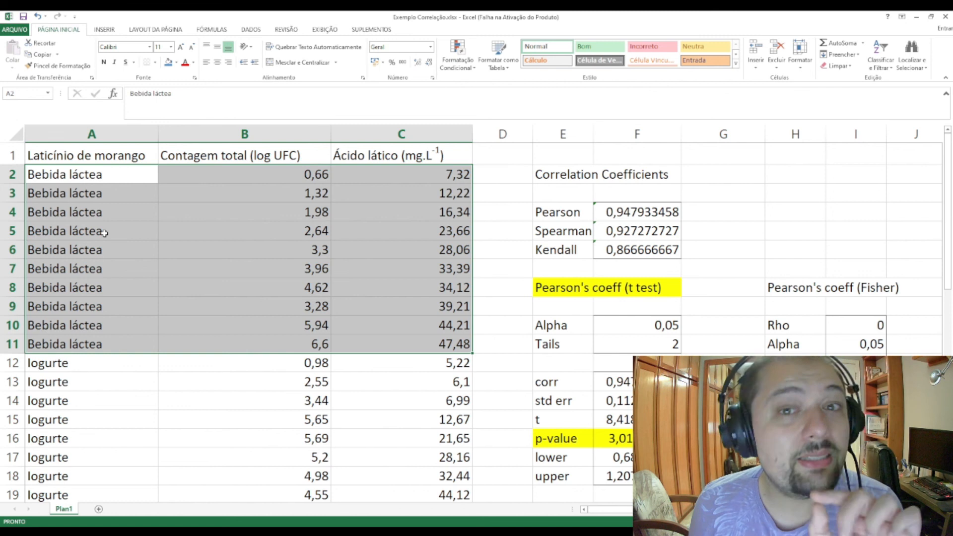
# Step: Examine the two product groups in column A, Bebida láctea in A2:A11 and Iogurte from A12 down
pyautogui.click(215, 241)
pyautogui.moveTo(117, 178); pyautogui.dragTo(111, 341)
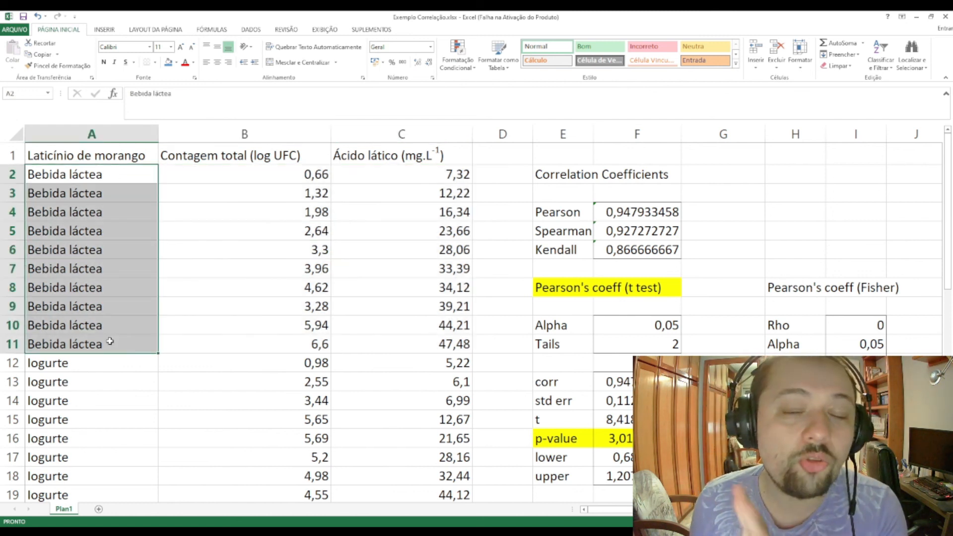
pyautogui.moveTo(110, 175); pyautogui.dragTo(105, 339)
pyautogui.scroll(-2, 107, 371)
pyautogui.moveTo(117, 246); pyautogui.dragTo(111, 407)
pyautogui.scroll(2, 130, 394)
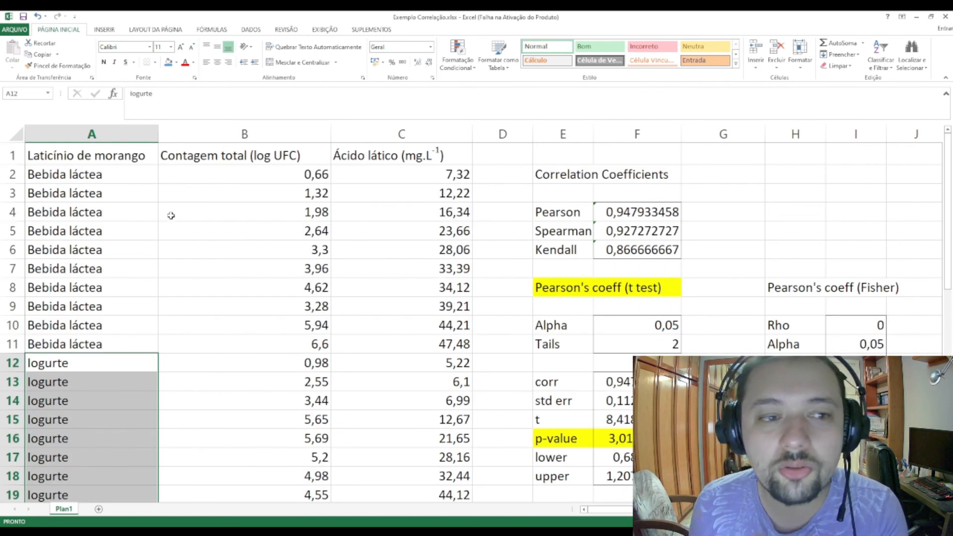
# Step: Examine the total count and lactic acid values of both products together in B2:C18, and switch to another window
pyautogui.scroll(-1, 140, 215)
pyautogui.scroll(1, 139, 214)
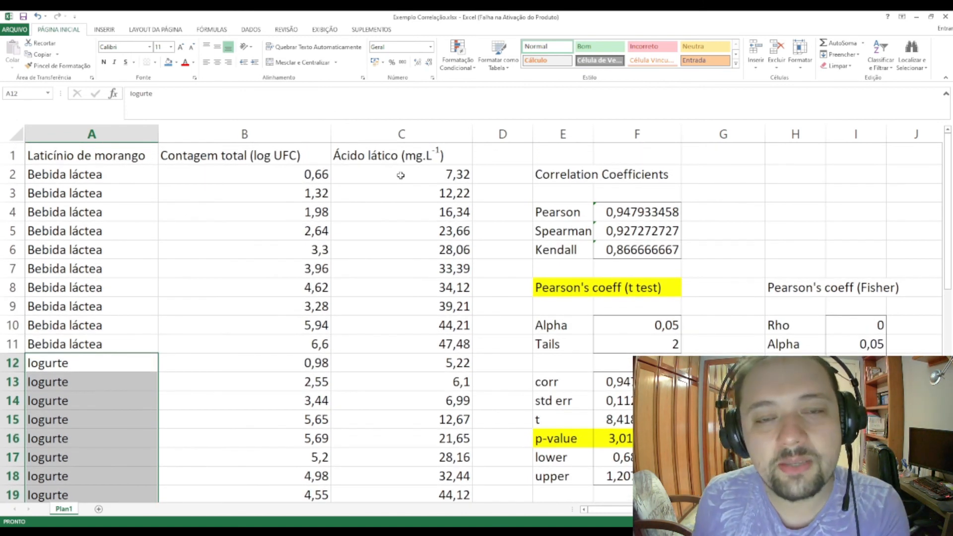
pyautogui.moveTo(266, 171); pyautogui.dragTo(351, 468)
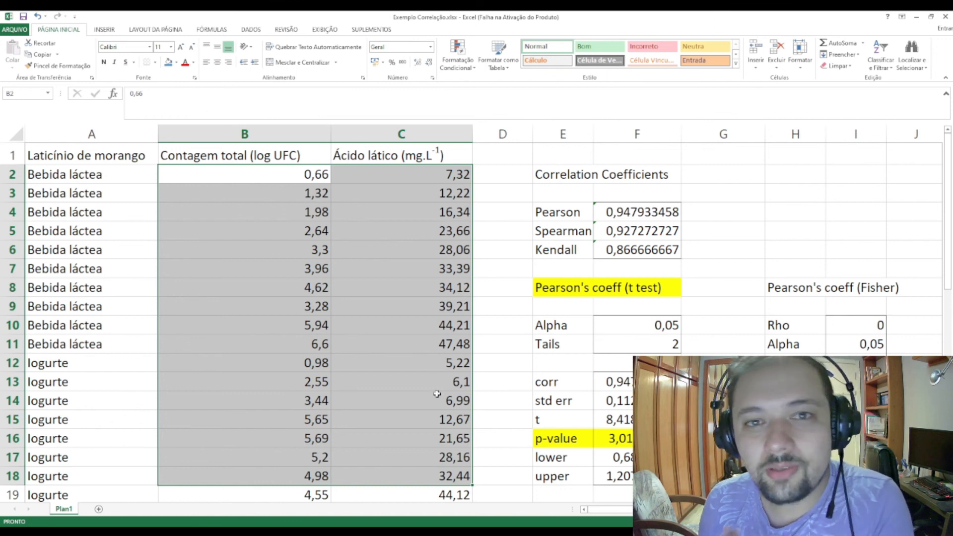
pyautogui.hotkey('alt', 'Tab')
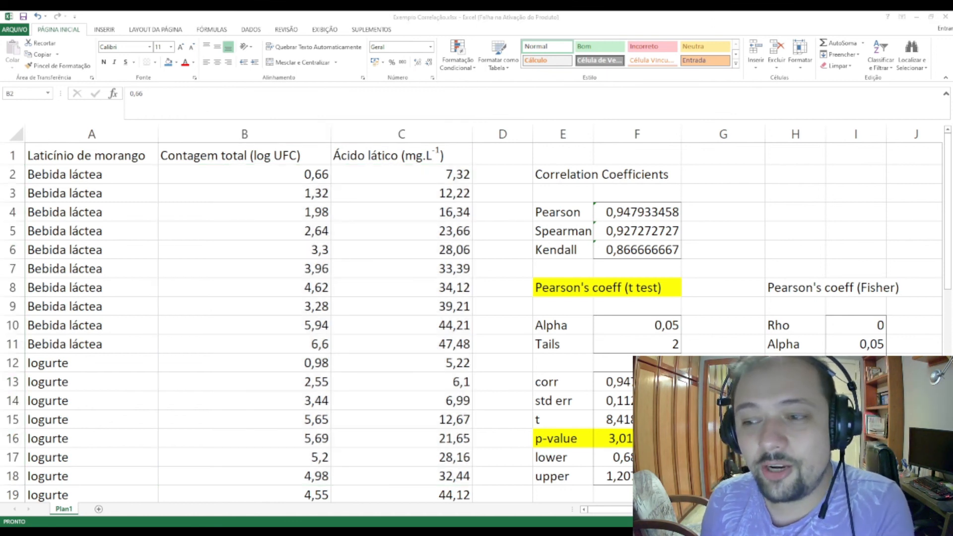